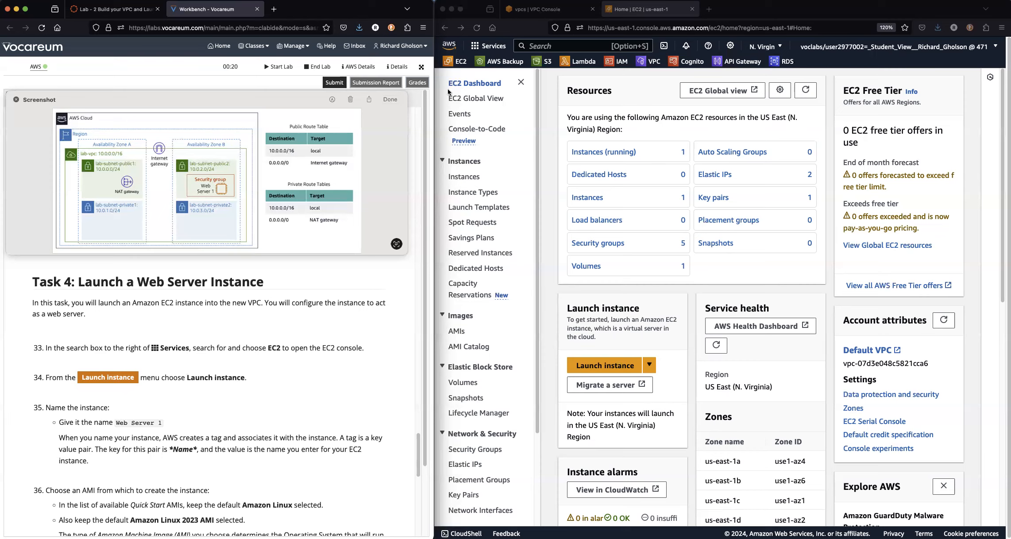
Open the EC2 instances list, close the side and help panes, and start launching a new instance.
{"action": "left_click", "coordinate": [789, 15]}
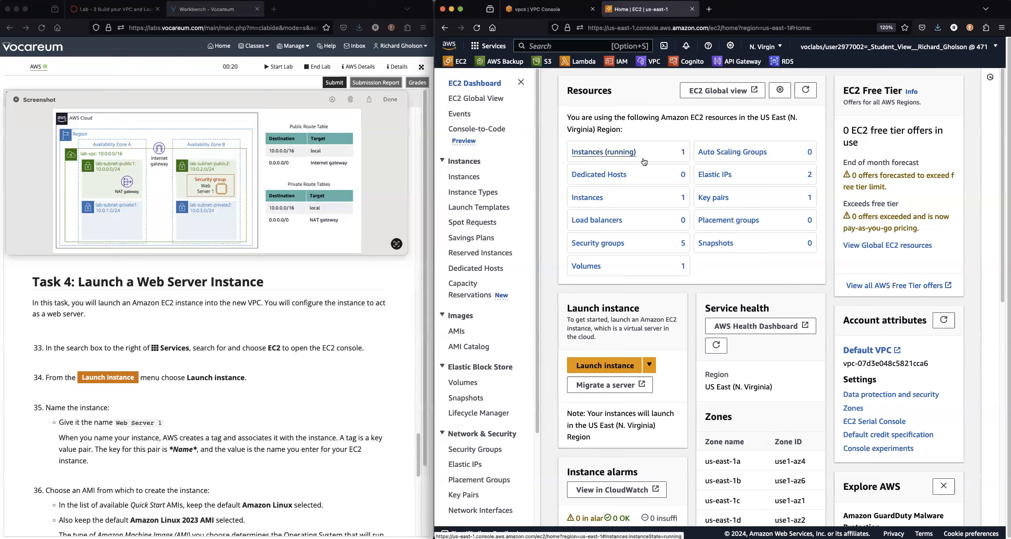
{"action": "left_click", "coordinate": [470, 178]}
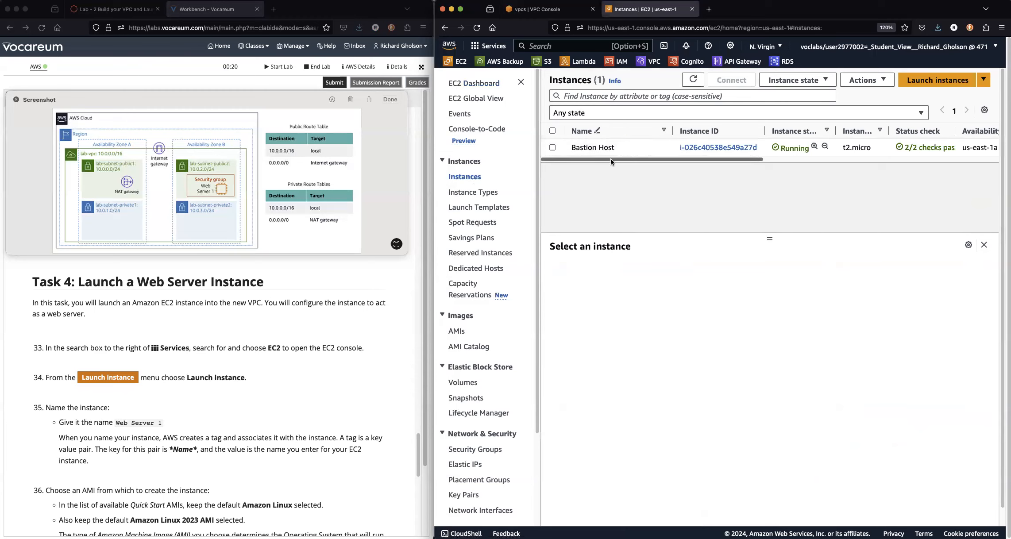
{"action": "left_click", "coordinate": [521, 84]}
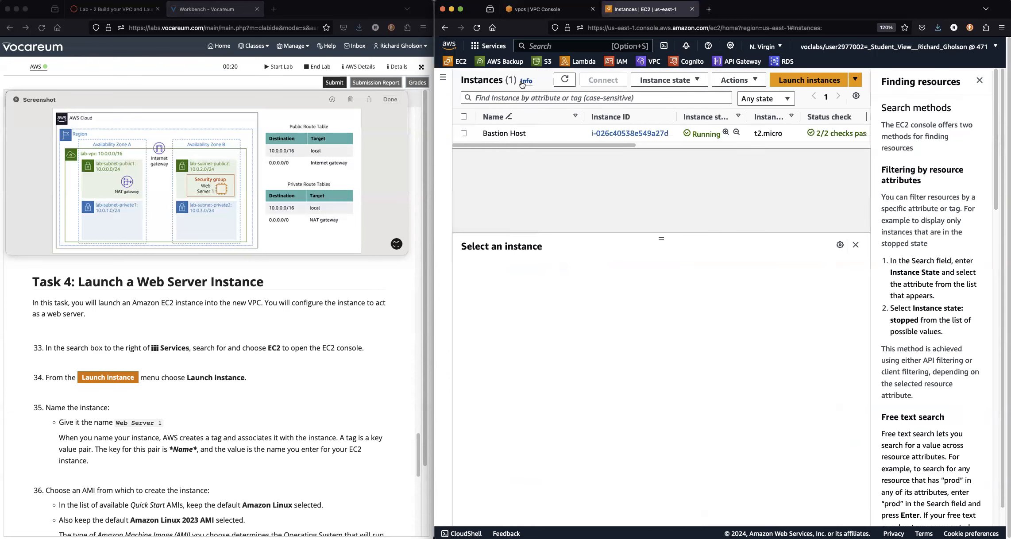
{"action": "left_click", "coordinate": [979, 81]}
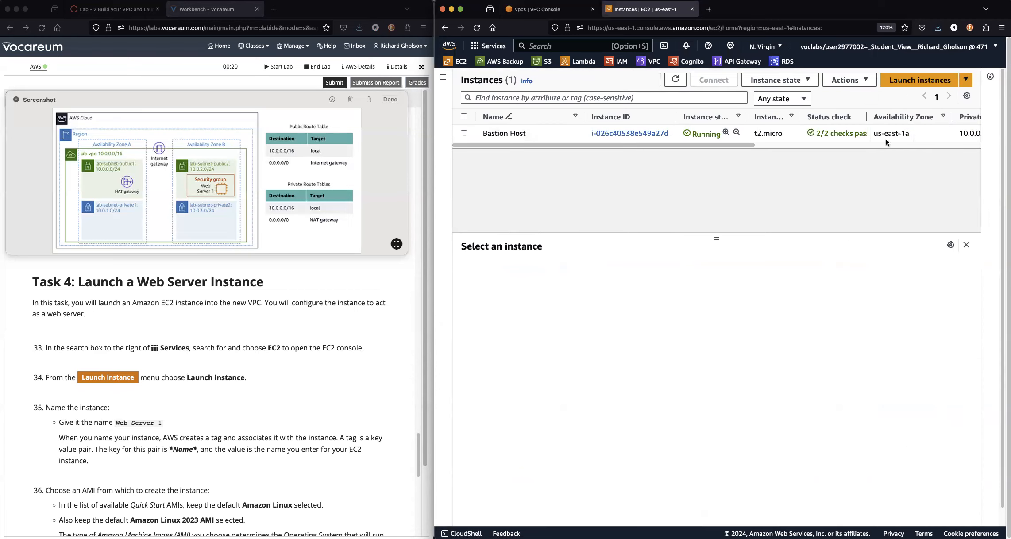
{"action": "left_click", "coordinate": [908, 81]}
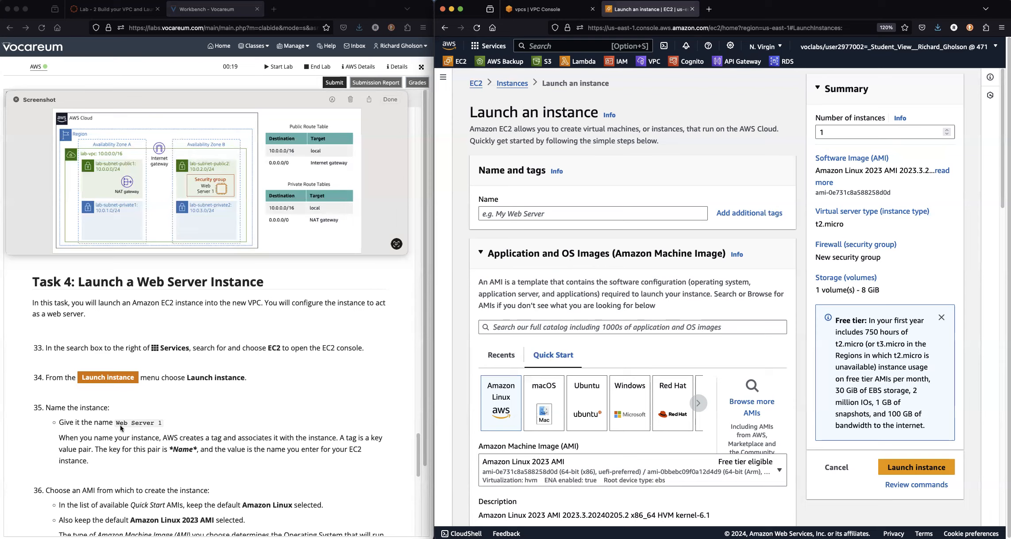
Copy the name Web Server 1 from the lab instructions into the new instance's name.
{"action": "scroll", "coordinate": [169, 432], "scroll_direction": "down", "scroll_amount": 1}
{"action": "scroll", "coordinate": [168, 431], "scroll_direction": "down", "scroll_amount": 4}
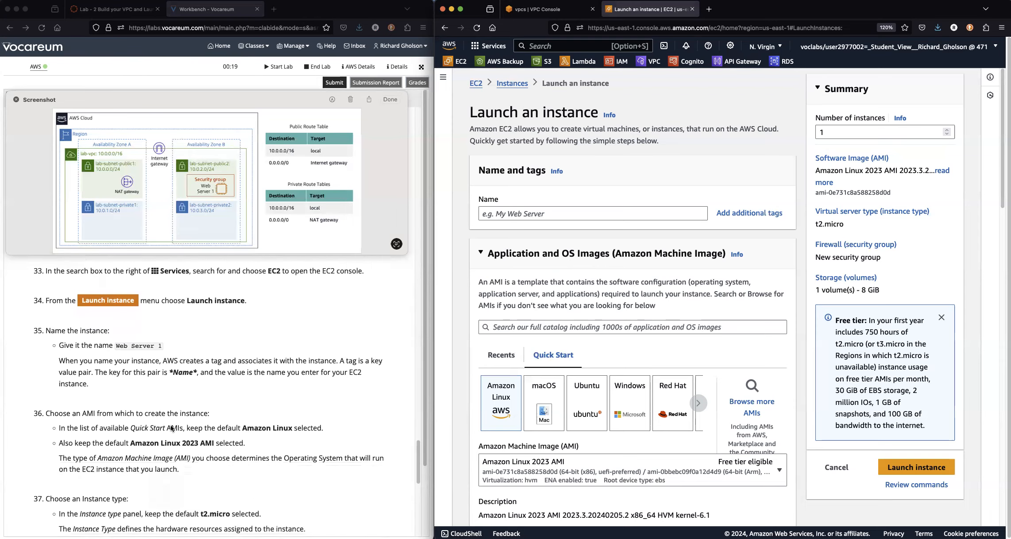
{"action": "scroll", "coordinate": [172, 427], "scroll_direction": "down", "scroll_amount": 1}
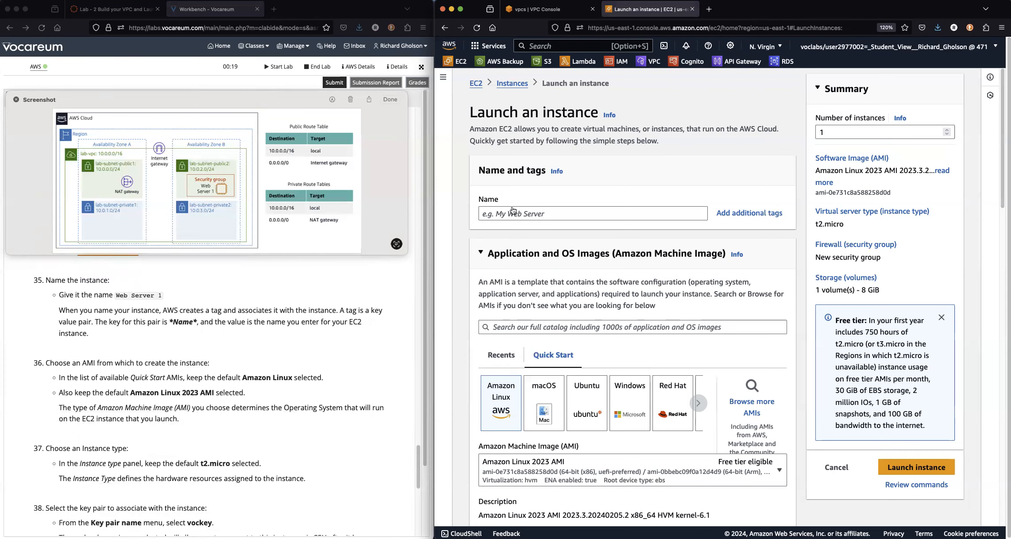
{"action": "left_click", "coordinate": [133, 307]}
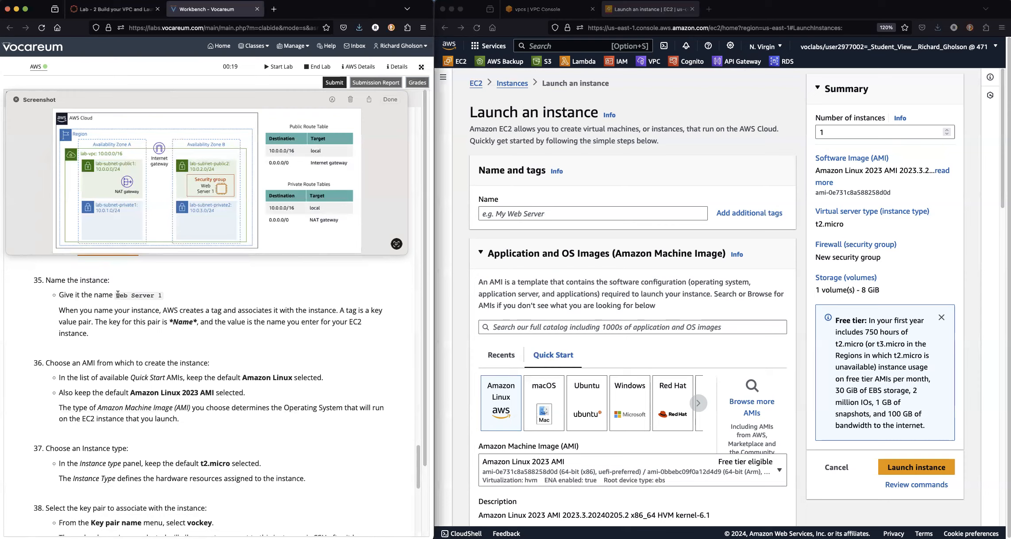
{"action": "left_click_drag", "start_coordinate": [118, 296], "coordinate": [160, 296]}
{"action": "right_click", "coordinate": [149, 295]}
{"action": "left_click", "coordinate": [152, 299]}
{"action": "left_click", "coordinate": [116, 296]}
{"action": "left_click_drag", "start_coordinate": [116, 295], "coordinate": [163, 297]}
{"action": "right_click", "coordinate": [146, 297]}
{"action": "left_click", "coordinate": [156, 304]}
{"action": "left_click", "coordinate": [520, 214]}
{"action": "right_click", "coordinate": [521, 214]}
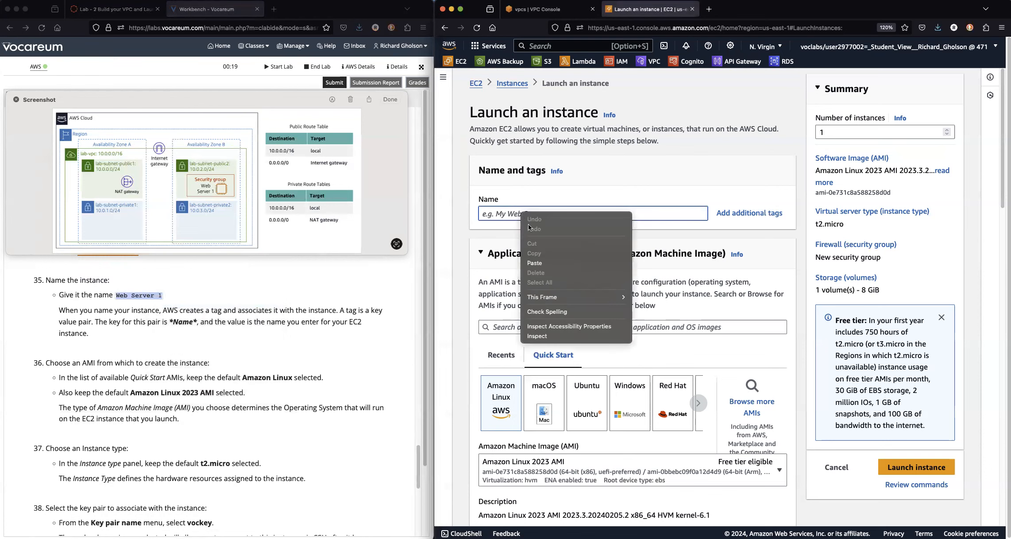
{"action": "left_click", "coordinate": [534, 264]}
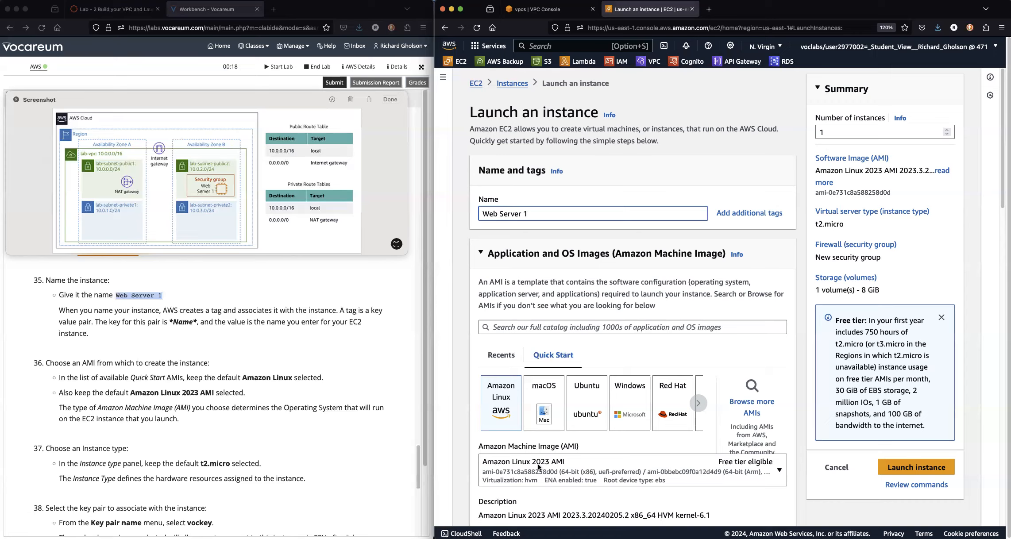
Examine the free tier note, the Amazon Linux 2023 AMI details and the t2.micro instance type settings.
{"action": "scroll", "coordinate": [539, 467], "scroll_direction": "down", "scroll_amount": 3}
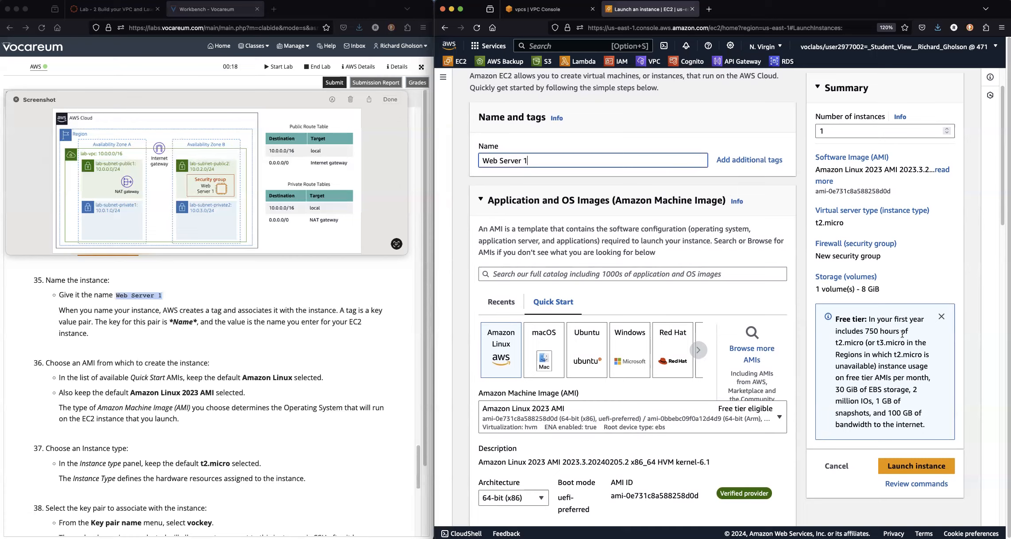
{"action": "left_click", "coordinate": [837, 341]}
{"action": "left_click_drag", "start_coordinate": [837, 342], "coordinate": [866, 343]}
{"action": "left_click", "coordinate": [845, 360]}
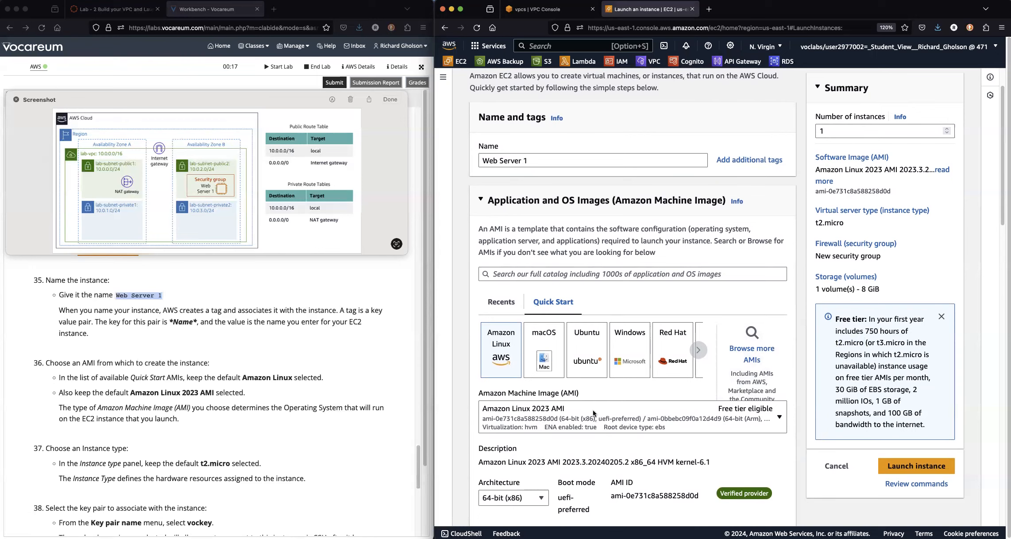
{"action": "scroll", "coordinate": [597, 417], "scroll_direction": "down", "scroll_amount": 2}
{"action": "scroll", "coordinate": [597, 414], "scroll_direction": "down", "scroll_amount": 3}
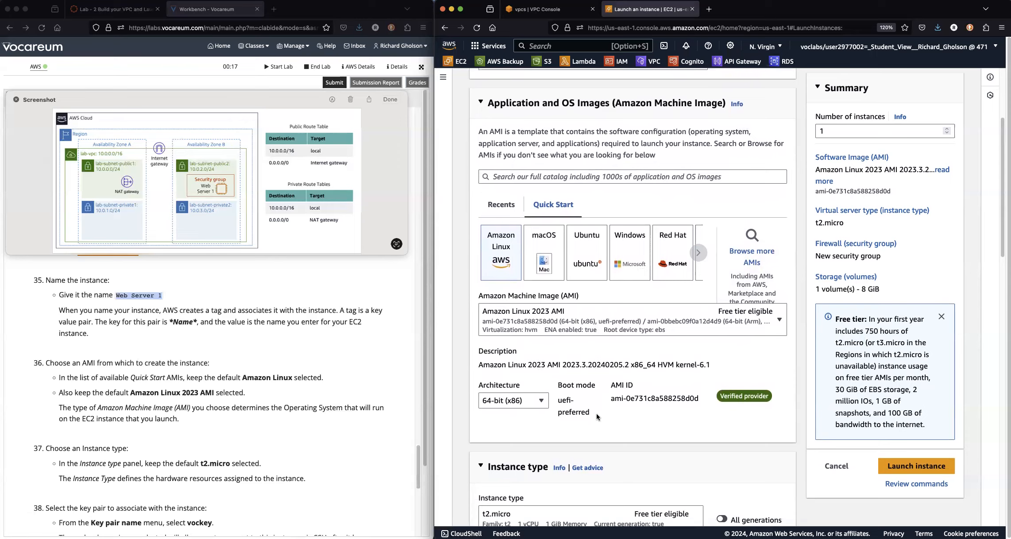
{"action": "scroll", "coordinate": [597, 417], "scroll_direction": "down", "scroll_amount": 6}
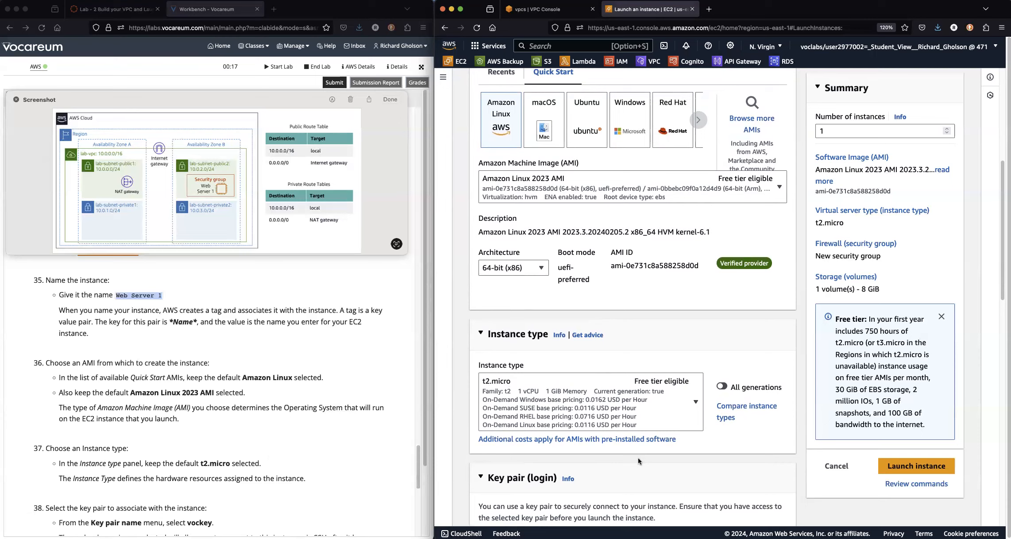
Choose vockey as the key pair for the instance, as the lab instructions require.
{"action": "scroll", "coordinate": [704, 438], "scroll_direction": "down", "scroll_amount": 5}
{"action": "scroll", "coordinate": [714, 434], "scroll_direction": "down", "scroll_amount": 5}
{"action": "scroll", "coordinate": [712, 431], "scroll_direction": "down", "scroll_amount": 2}
{"action": "scroll", "coordinate": [710, 430], "scroll_direction": "up", "scroll_amount": 3}
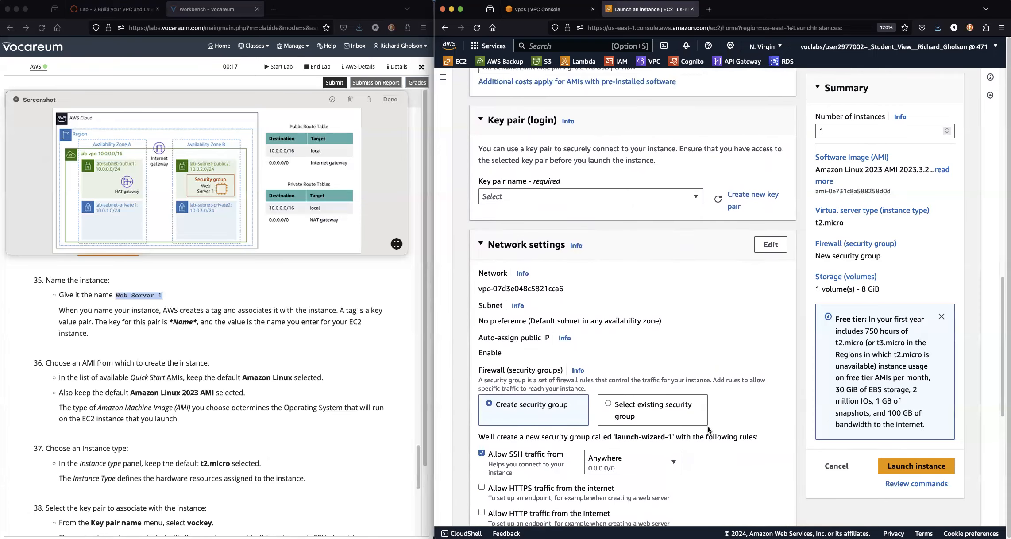
{"action": "scroll", "coordinate": [709, 430], "scroll_direction": "down", "scroll_amount": 1}
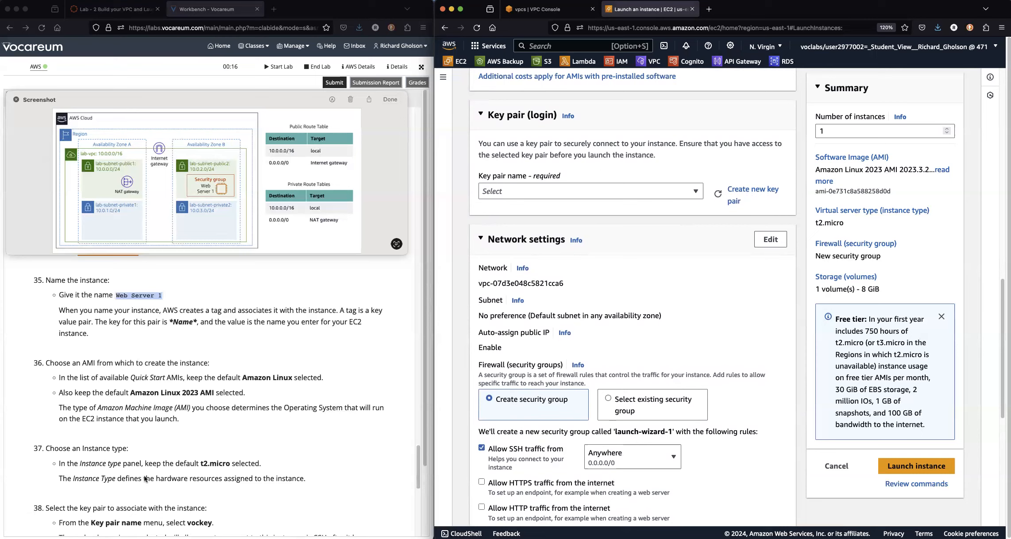
{"action": "scroll", "coordinate": [111, 443], "scroll_direction": "down", "scroll_amount": 5}
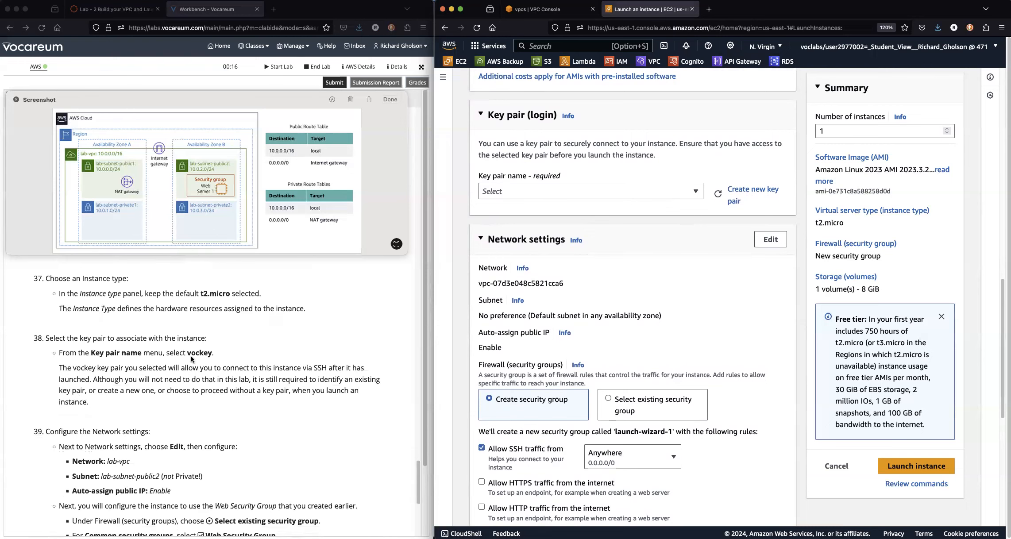
{"action": "left_click", "coordinate": [524, 191]}
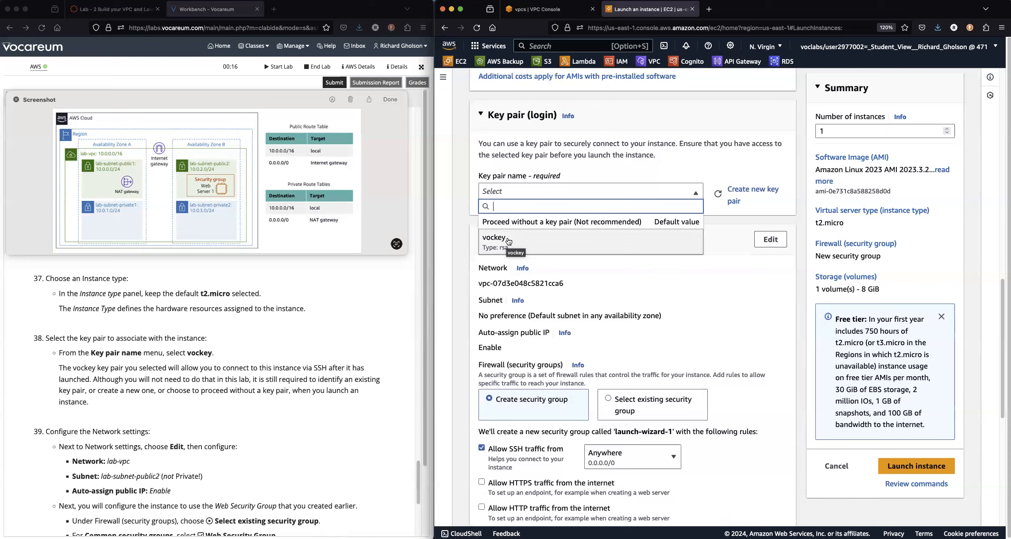
{"action": "left_click", "coordinate": [509, 241]}
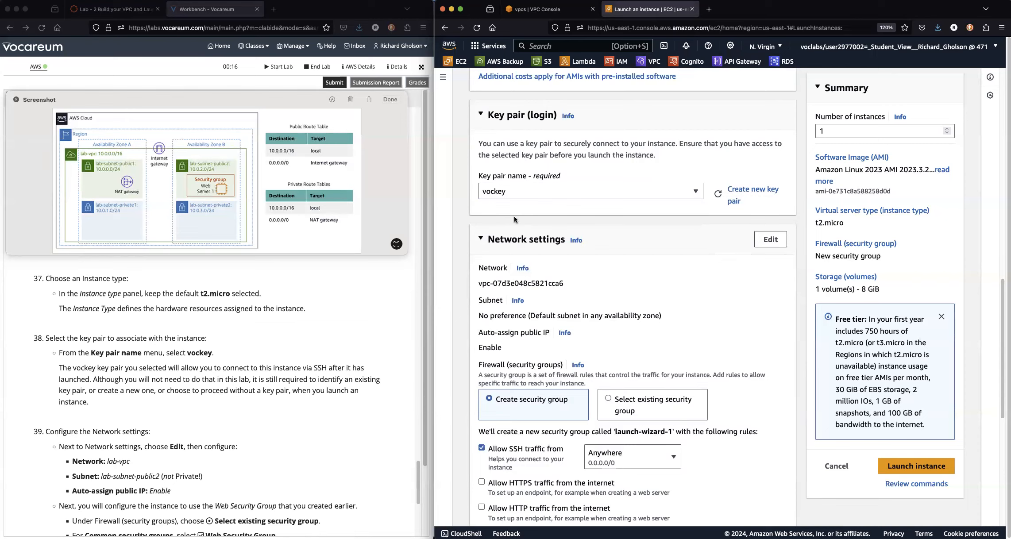
Read the lab's network settings instructions and check lab-vpc's resource map in the VPC console, returning to the instance launch form.
{"action": "scroll", "coordinate": [172, 413], "scroll_direction": "down", "scroll_amount": 3}
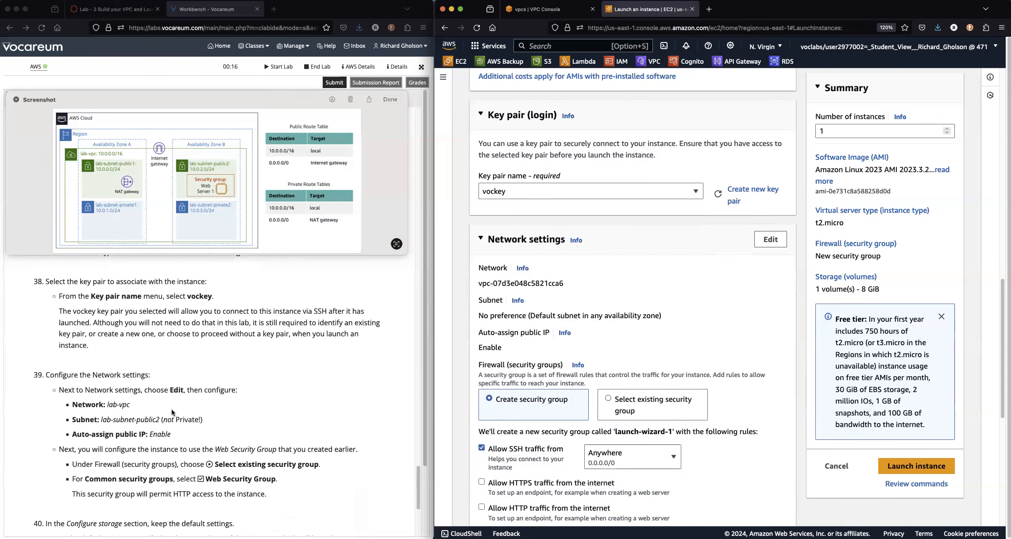
{"action": "scroll", "coordinate": [182, 421], "scroll_direction": "down", "scroll_amount": 1}
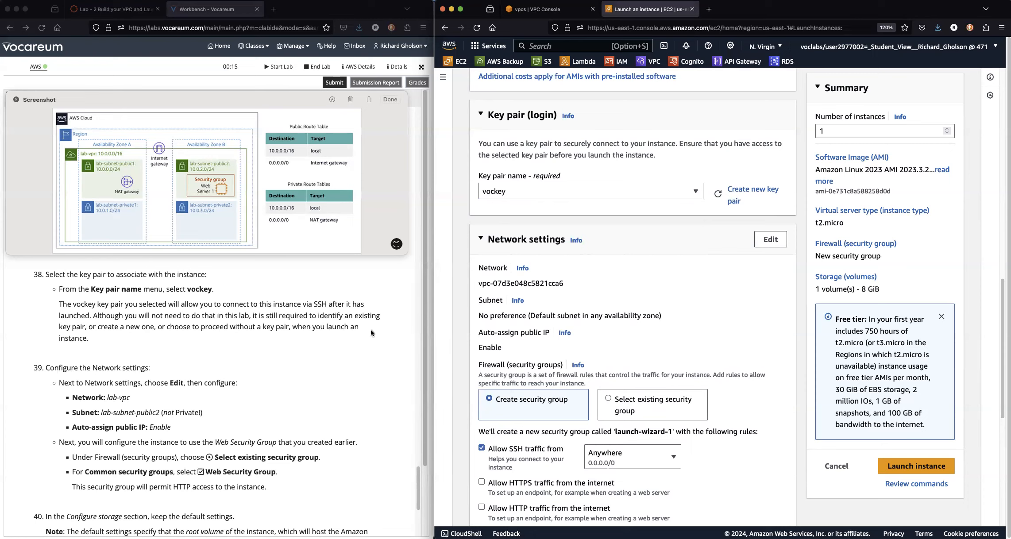
{"action": "scroll", "coordinate": [277, 396], "scroll_direction": "down", "scroll_amount": 2}
{"action": "scroll", "coordinate": [277, 395], "scroll_direction": "down", "scroll_amount": 2}
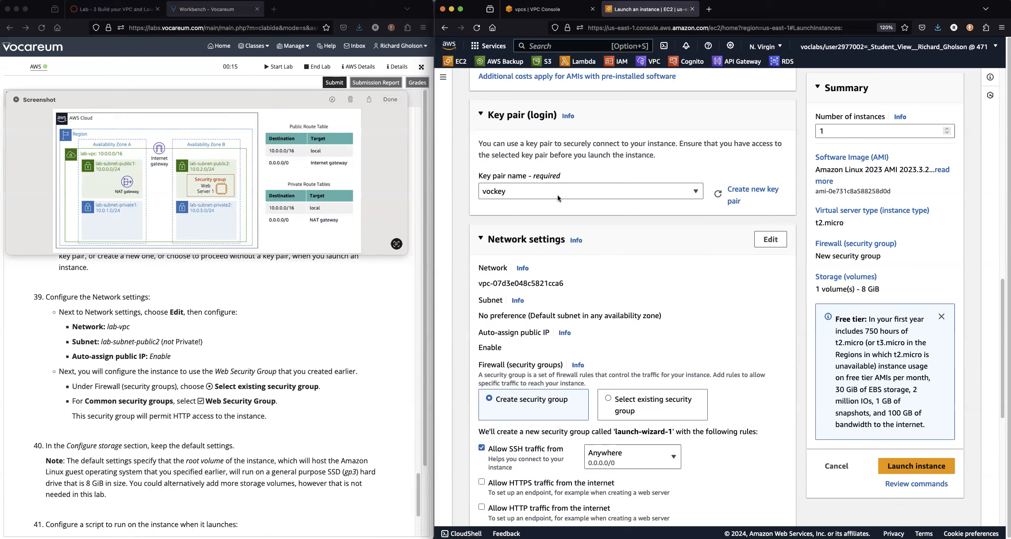
{"action": "left_click", "coordinate": [548, 10]}
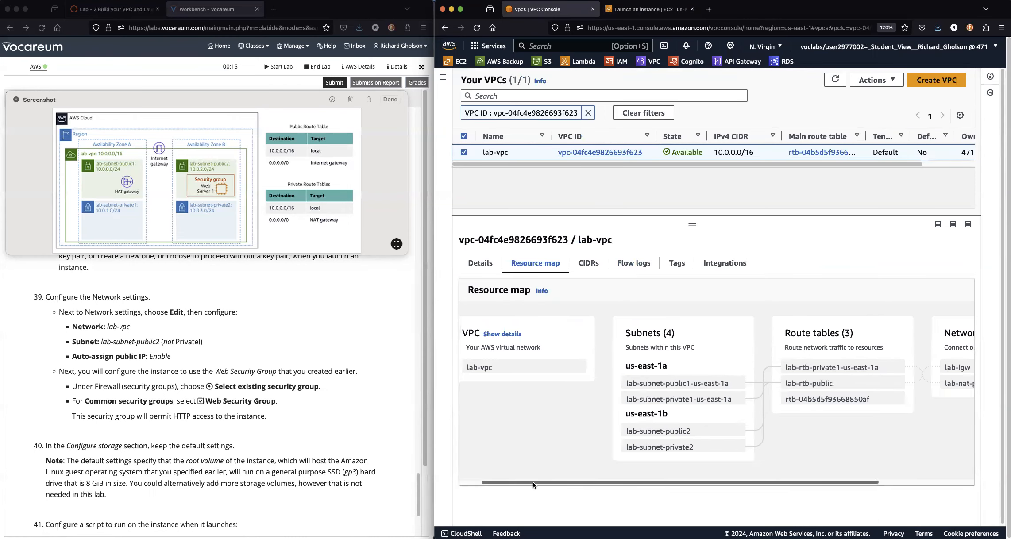
{"action": "scroll", "coordinate": [533, 482], "scroll_direction": "left", "scroll_amount": 2}
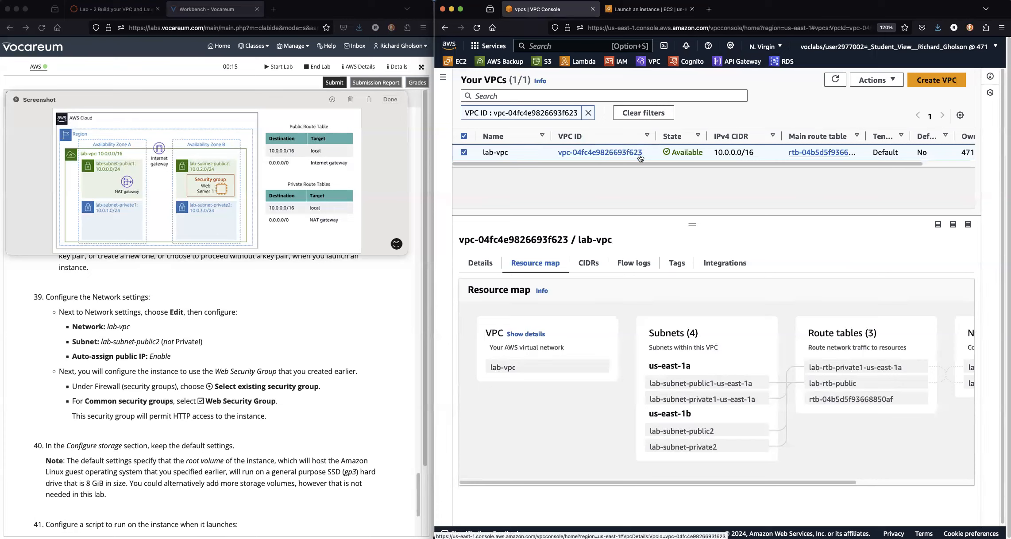
{"action": "left_click", "coordinate": [633, 10]}
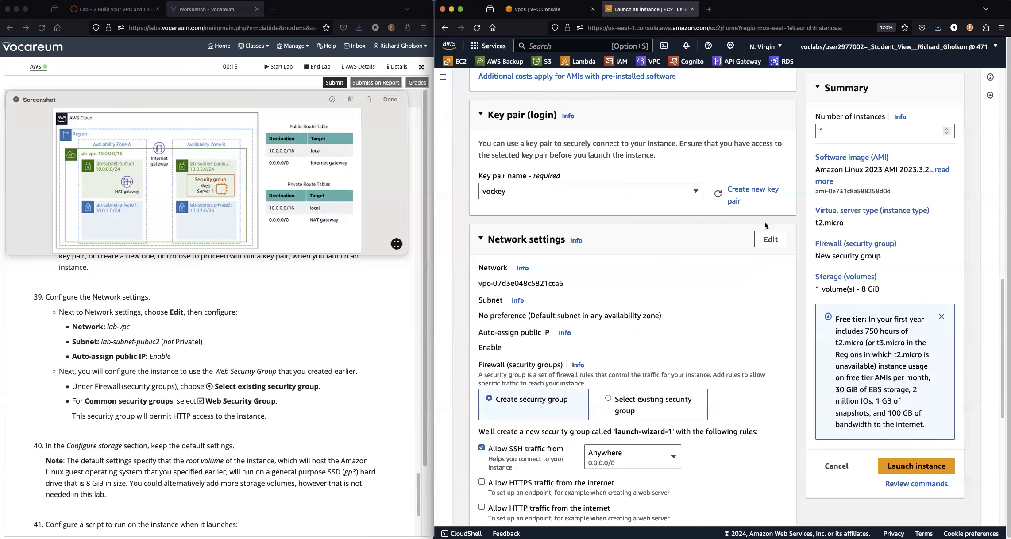
Edit the network settings to use lab-vpc, keep subnet lab-subnet-public2 and enable auto-assigned public IP.
{"action": "left_click", "coordinate": [769, 241]}
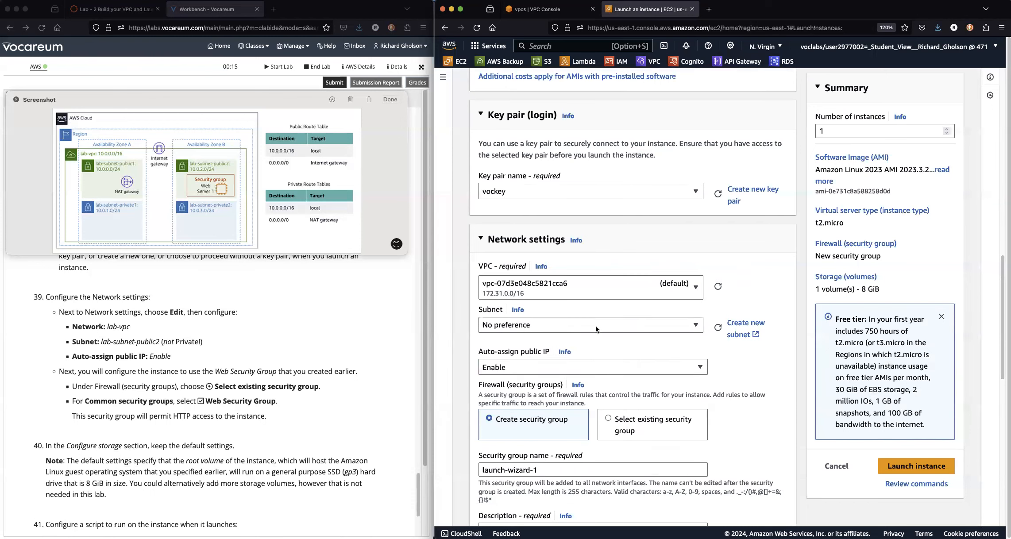
{"action": "left_click", "coordinate": [673, 291]}
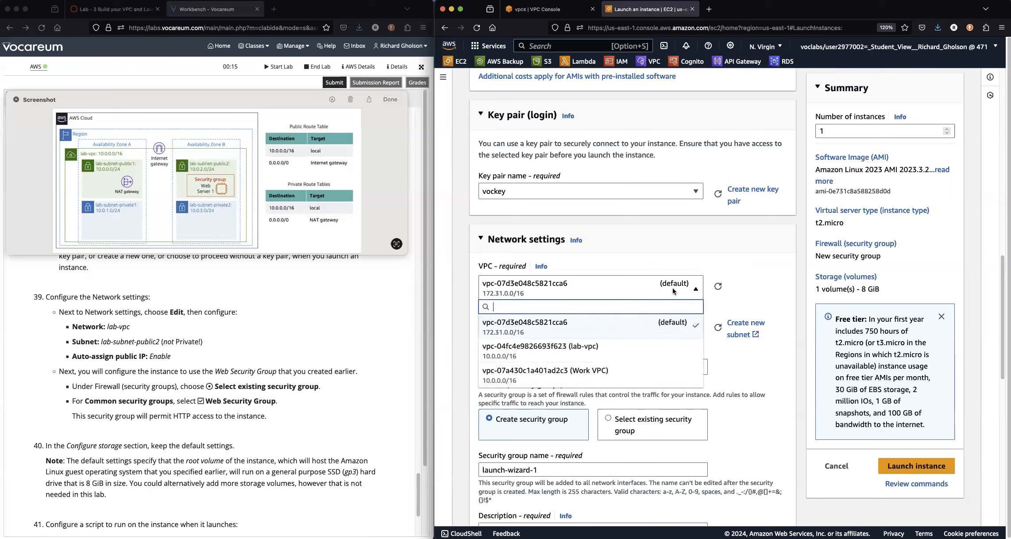
{"action": "left_click", "coordinate": [565, 353]}
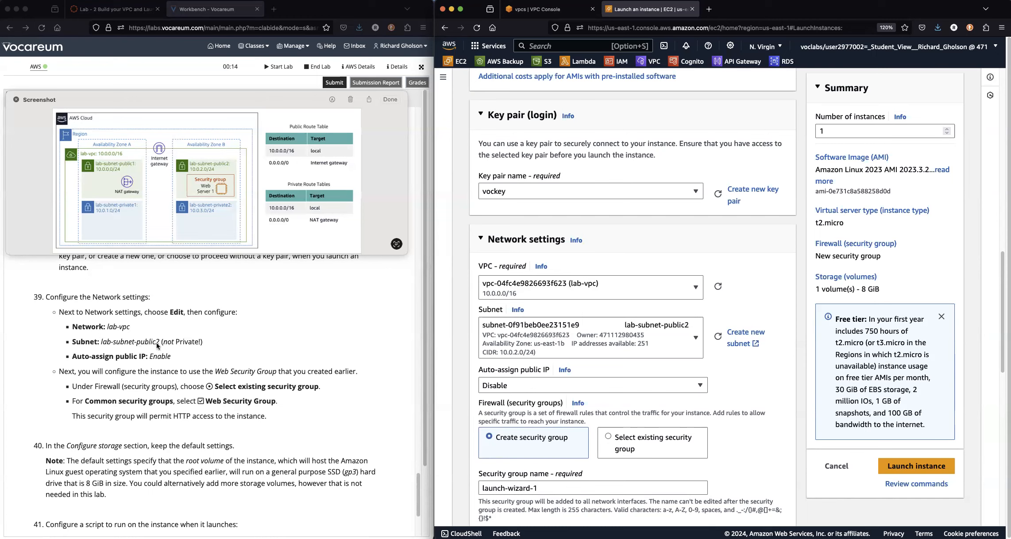
{"action": "left_click", "coordinate": [680, 340]}
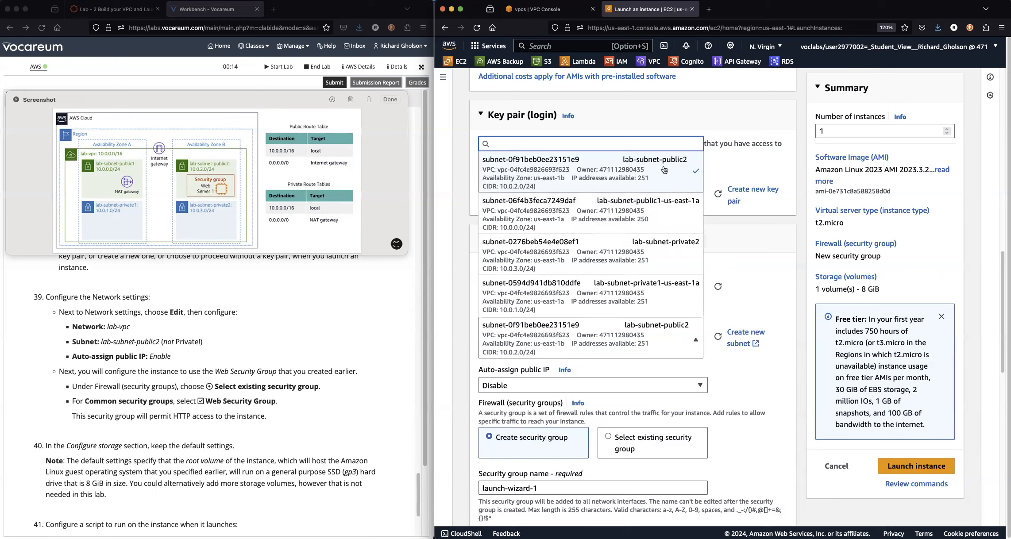
{"action": "left_click", "coordinate": [754, 259]}
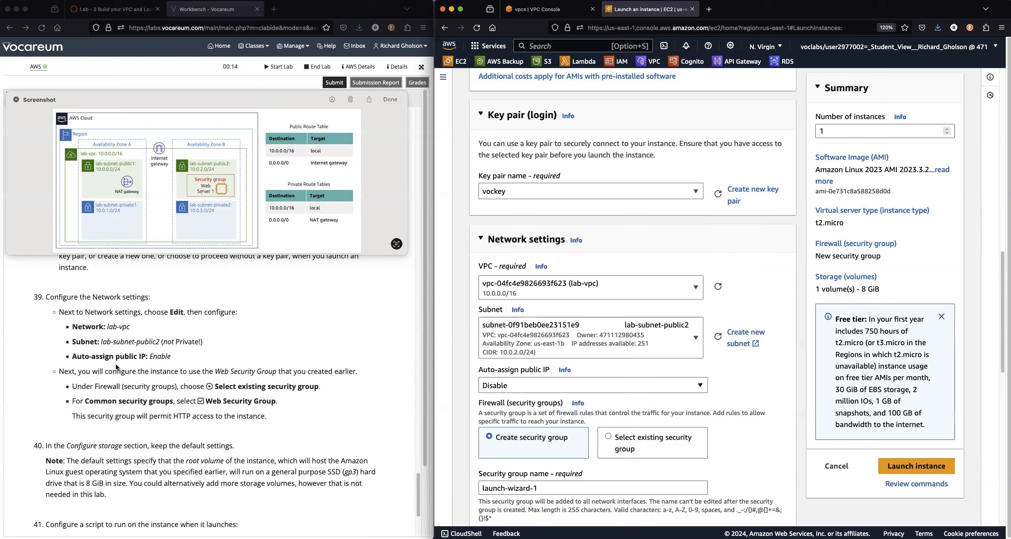
{"action": "left_click", "coordinate": [538, 388]}
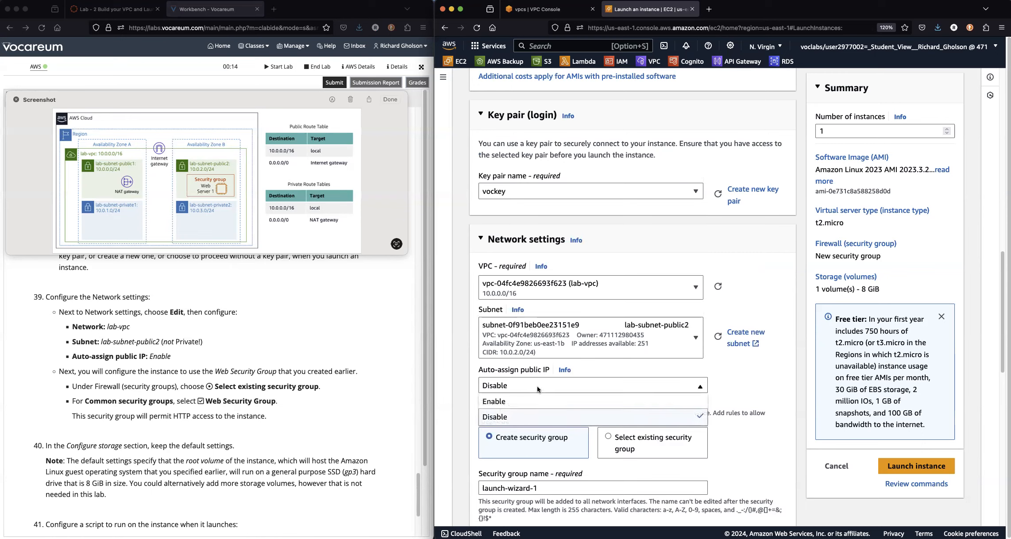
{"action": "left_click", "coordinate": [518, 402]}
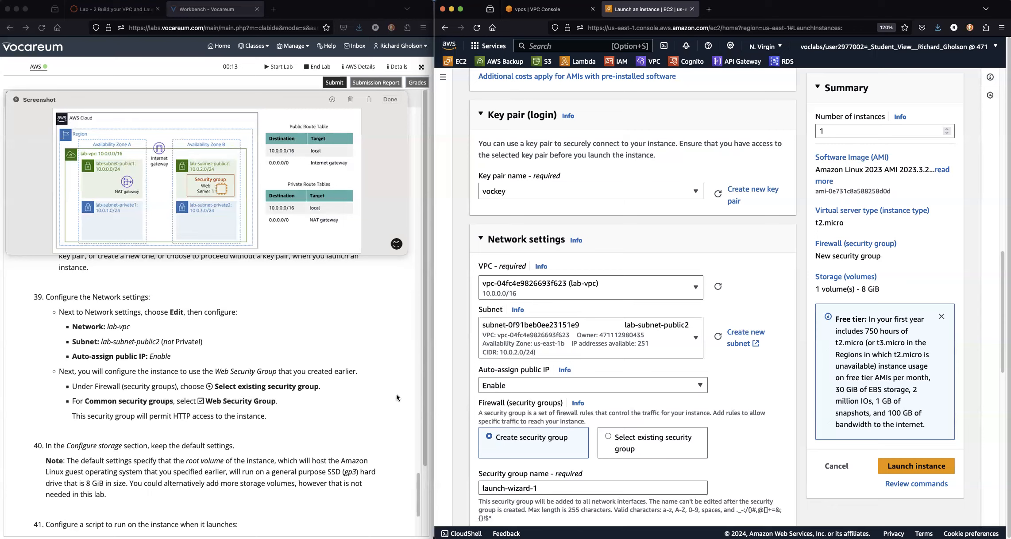
Assign the existing Web Security Group to the instance's firewall and open the comparison of its security group rules.
{"action": "left_click", "coordinate": [602, 443]}
{"action": "scroll", "coordinate": [576, 420], "scroll_direction": "down", "scroll_amount": 3}
{"action": "left_click", "coordinate": [530, 411]}
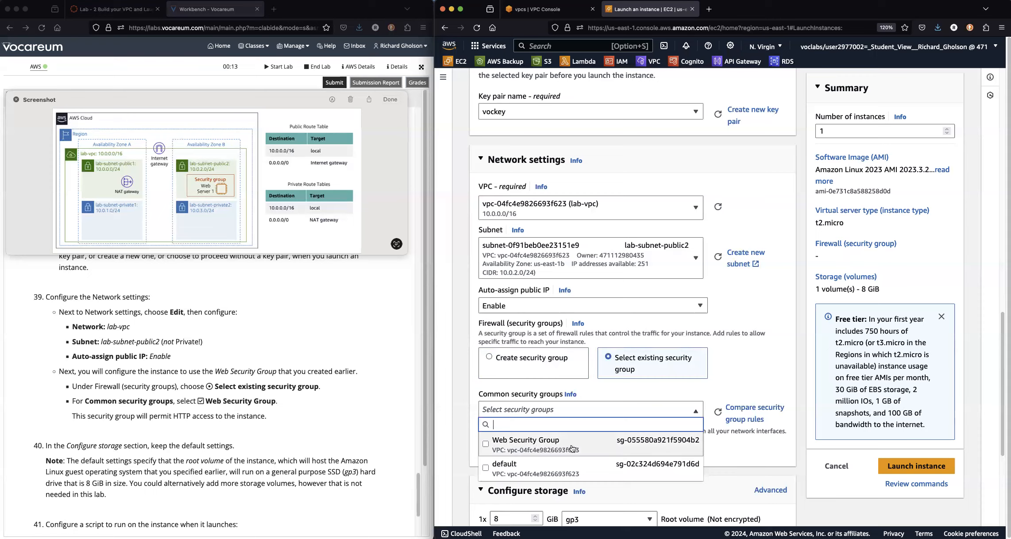
{"action": "left_click", "coordinate": [486, 444]}
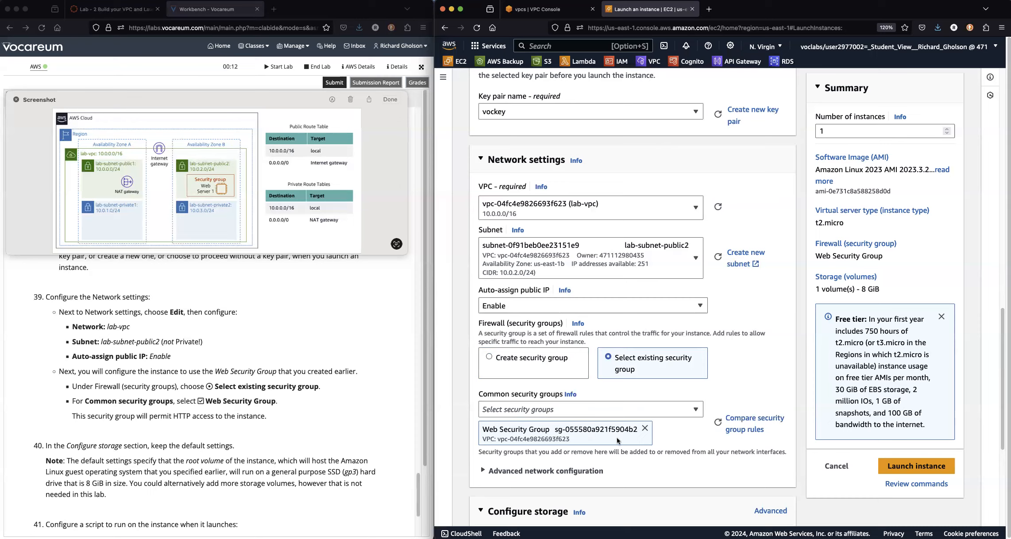
{"action": "left_click", "coordinate": [752, 420]}
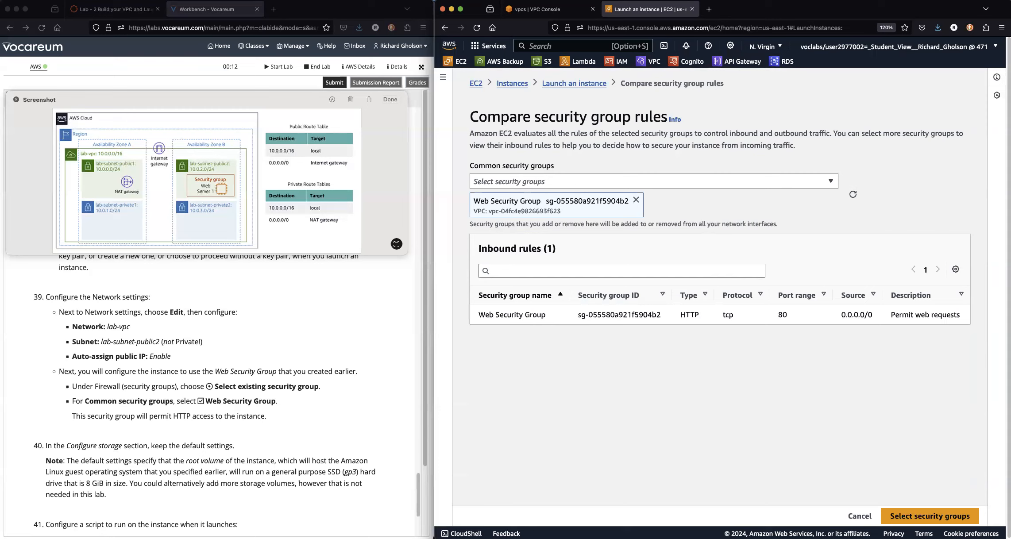
Confirm Web Security Group from the rules comparison and review the launch form's default storage settings against the lab's steps 40 and 41.
{"action": "left_click", "coordinate": [932, 521]}
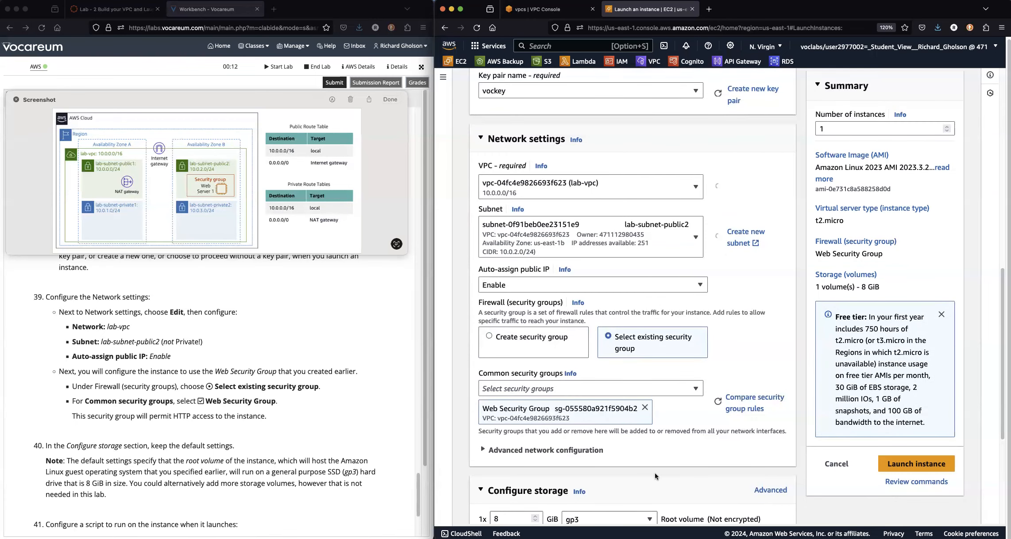
{"action": "scroll", "coordinate": [660, 476], "scroll_direction": "down", "scroll_amount": 1}
{"action": "scroll", "coordinate": [173, 445], "scroll_direction": "down", "scroll_amount": 5}
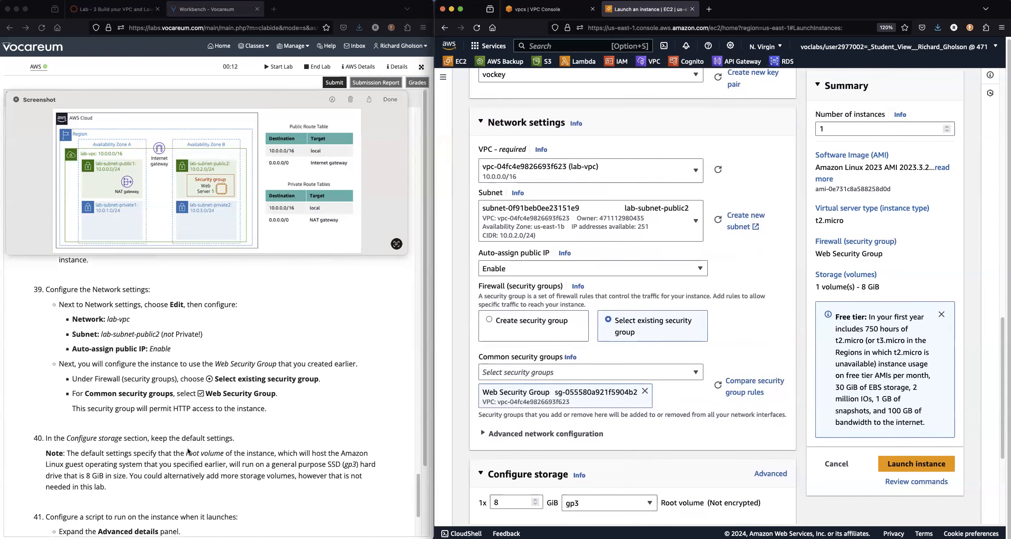
{"action": "scroll", "coordinate": [187, 452], "scroll_direction": "down", "scroll_amount": 3}
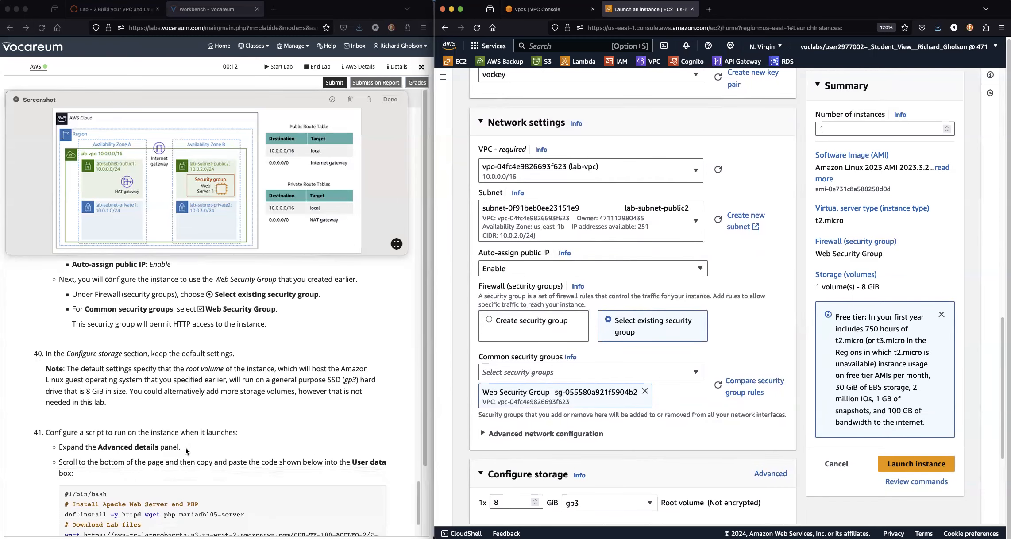
{"action": "scroll", "coordinate": [185, 452], "scroll_direction": "down", "scroll_amount": 1}
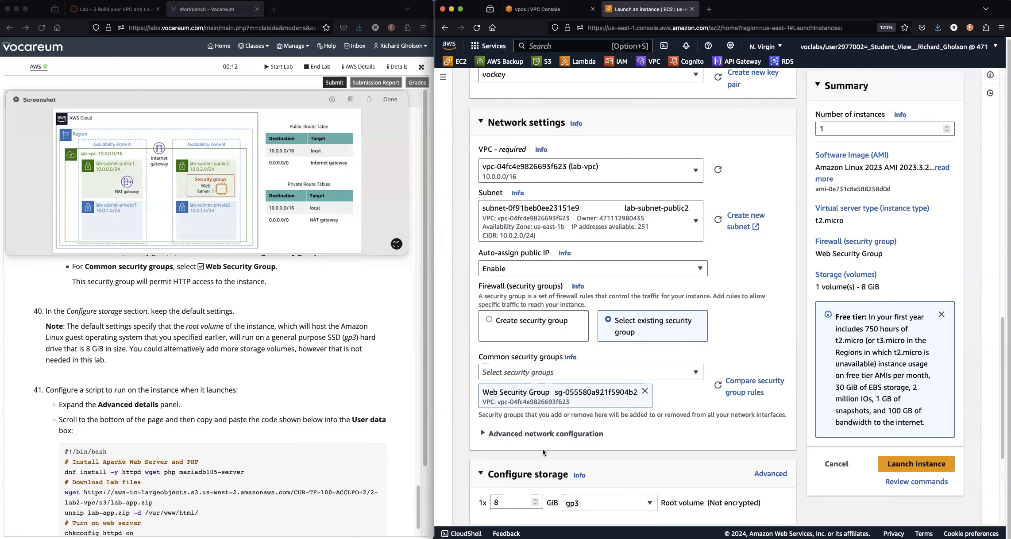
{"action": "scroll", "coordinate": [558, 466], "scroll_direction": "down", "scroll_amount": 1}
{"action": "scroll", "coordinate": [558, 466], "scroll_direction": "down", "scroll_amount": 2}
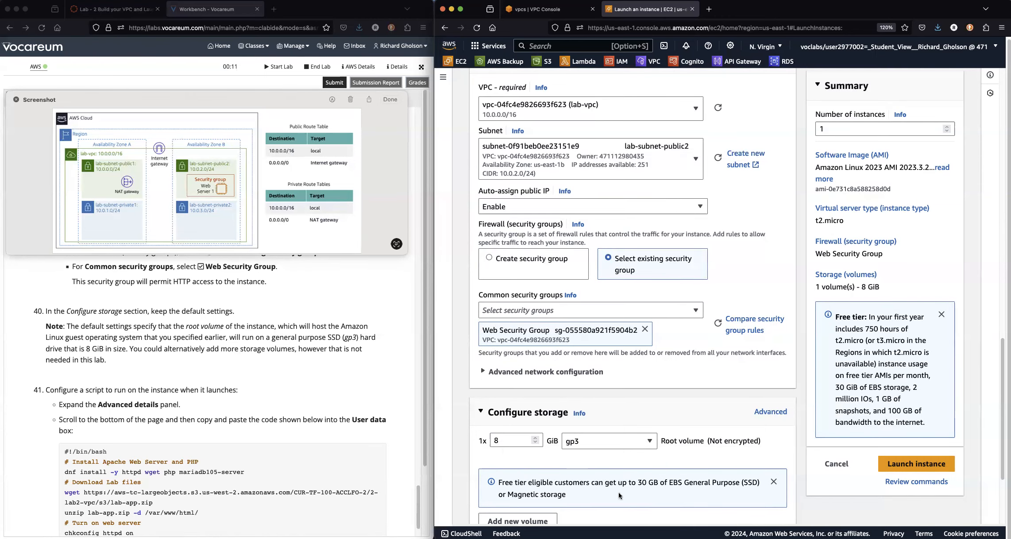
{"action": "scroll", "coordinate": [619, 496], "scroll_direction": "down", "scroll_amount": 4}
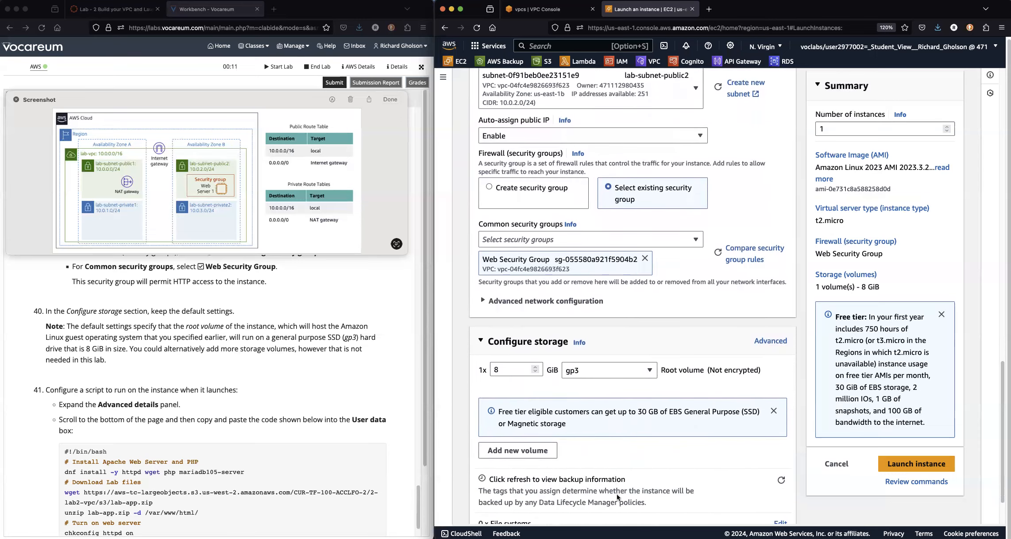
{"action": "scroll", "coordinate": [620, 497], "scroll_direction": "down", "scroll_amount": 1}
{"action": "scroll", "coordinate": [618, 498], "scroll_direction": "down", "scroll_amount": 2}
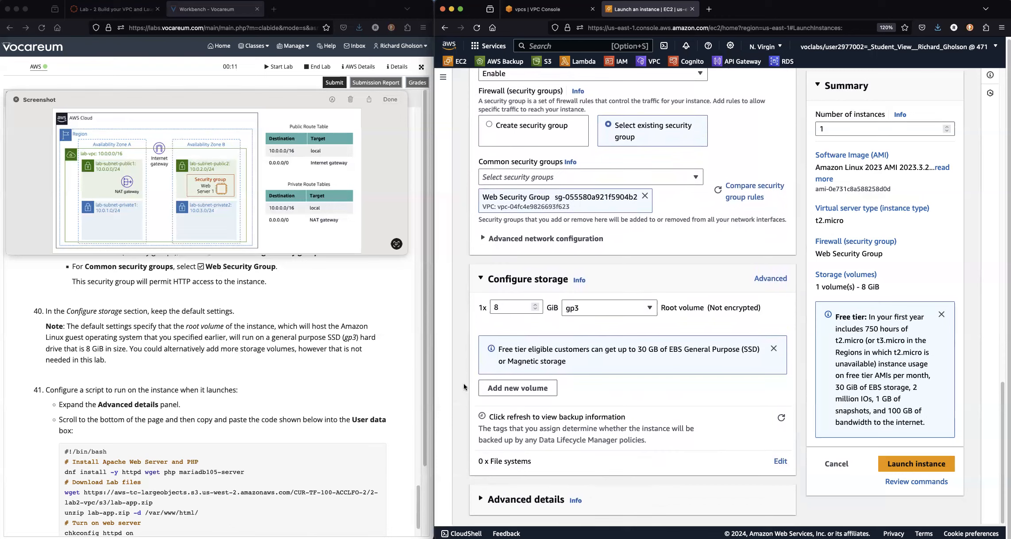
{"action": "scroll", "coordinate": [260, 455], "scroll_direction": "down", "scroll_amount": 3}
{"action": "scroll", "coordinate": [258, 454], "scroll_direction": "down", "scroll_amount": 1}
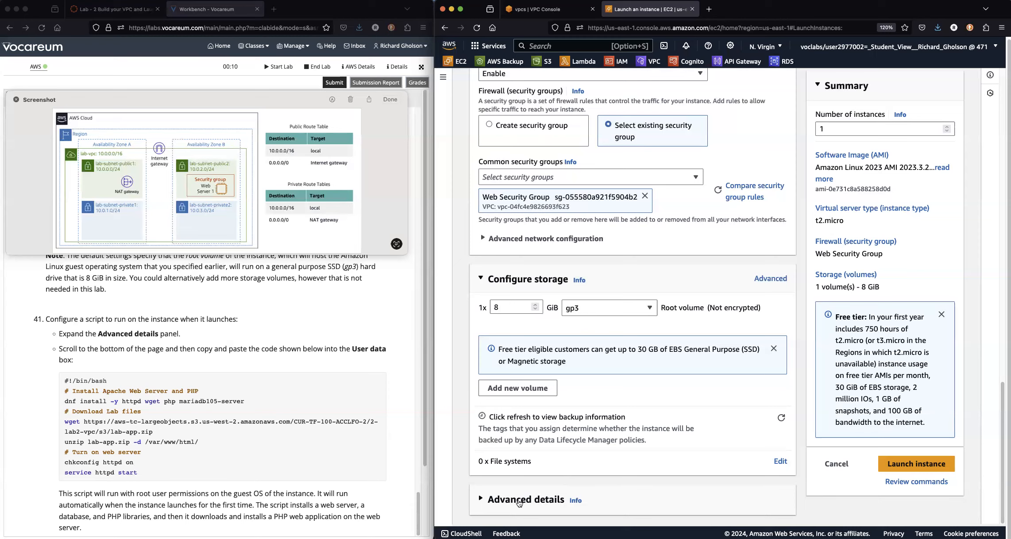
Expand the Advanced details section of the launch form and bring its User data field into view.
{"action": "left_click", "coordinate": [546, 502]}
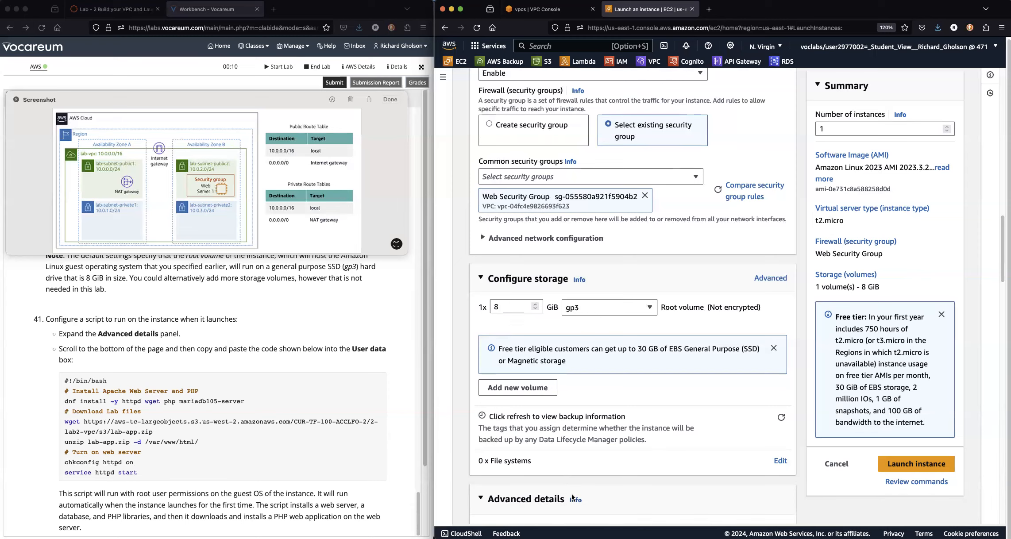
{"action": "scroll", "coordinate": [499, 367], "scroll_direction": "down", "scroll_amount": 4}
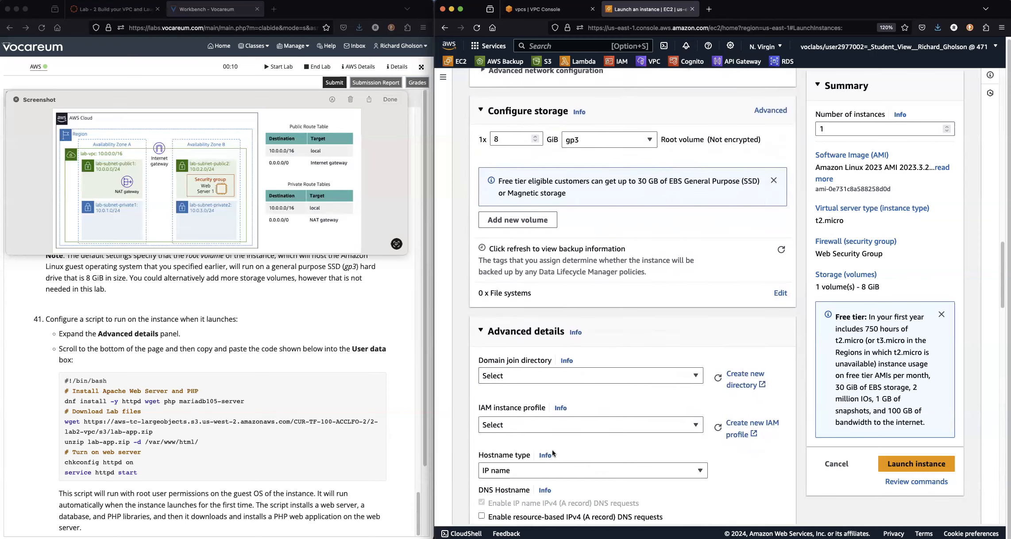
{"action": "scroll", "coordinate": [556, 456], "scroll_direction": "down", "scroll_amount": 1}
{"action": "scroll", "coordinate": [546, 496], "scroll_direction": "down", "scroll_amount": 5}
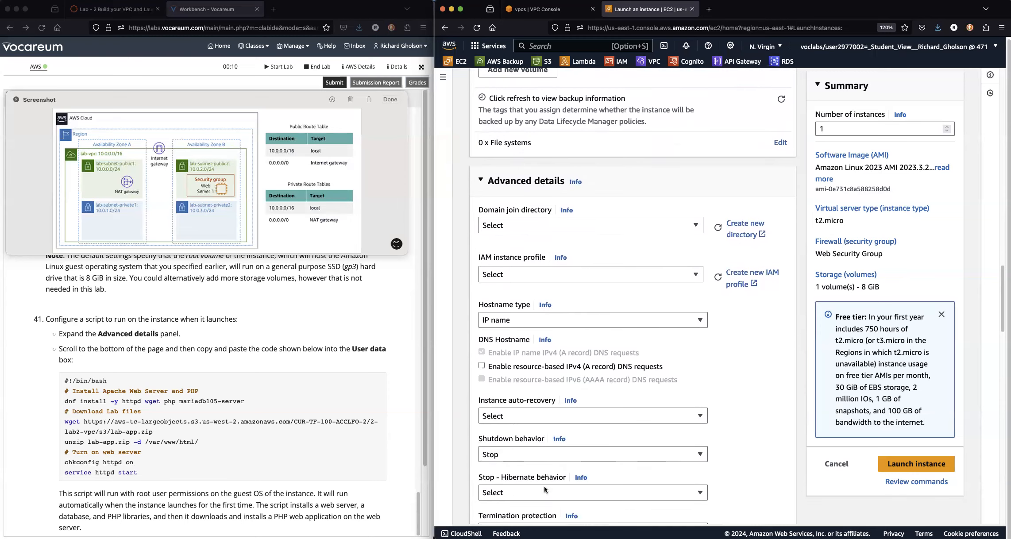
{"action": "scroll", "coordinate": [547, 488], "scroll_direction": "down", "scroll_amount": 7}
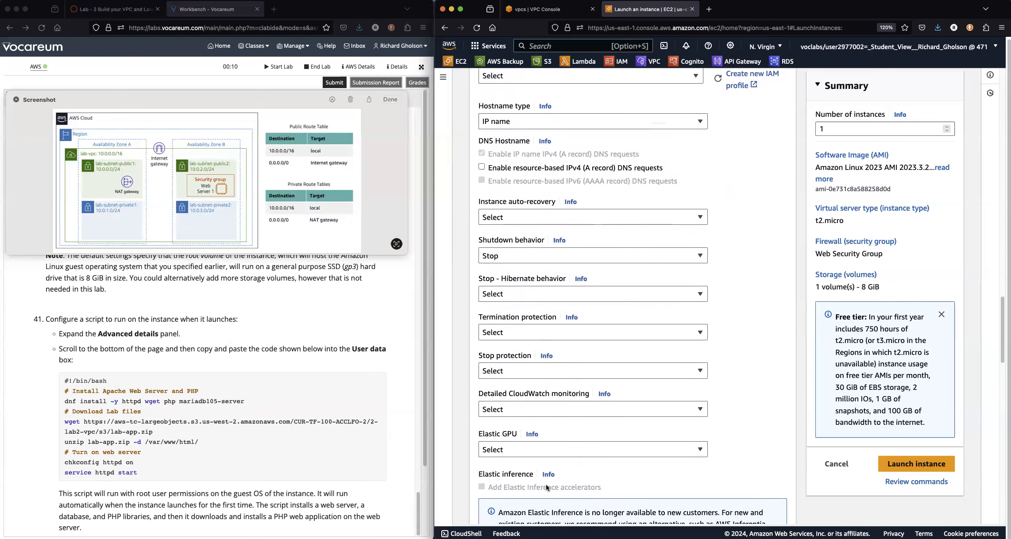
{"action": "scroll", "coordinate": [547, 488], "scroll_direction": "down", "scroll_amount": 10}
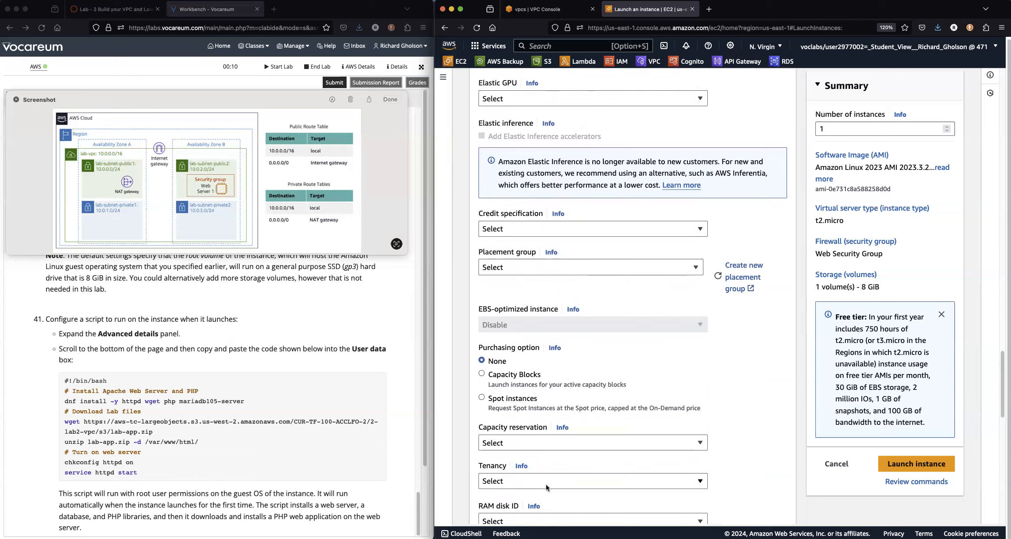
{"action": "scroll", "coordinate": [547, 488], "scroll_direction": "down", "scroll_amount": 9}
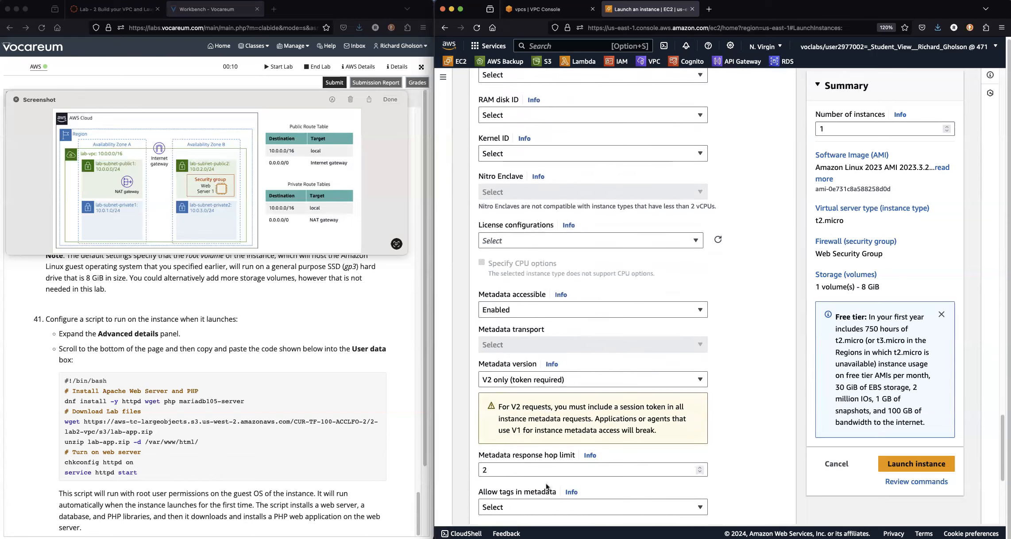
{"action": "scroll", "coordinate": [546, 484], "scroll_direction": "down", "scroll_amount": 3}
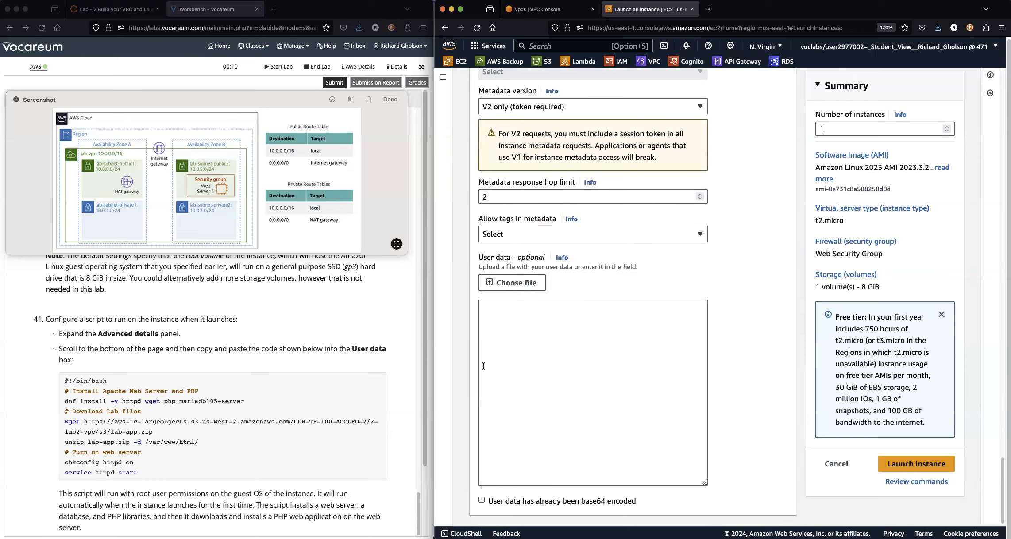
Copy the full bash startup script from lab step 41 into the instance's User data field.
{"action": "left_click", "coordinate": [100, 442]}
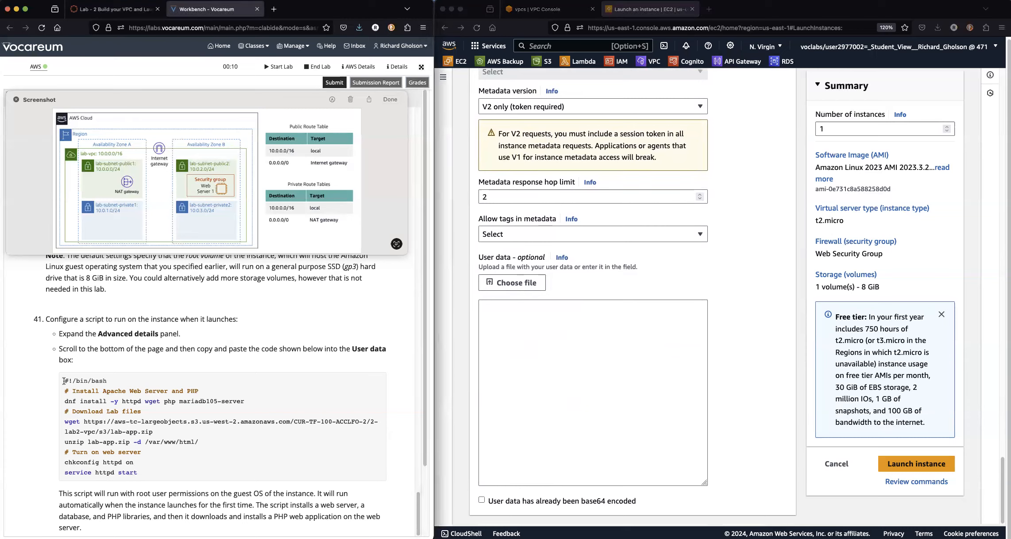
{"action": "left_click_drag", "start_coordinate": [64, 381], "coordinate": [141, 473]}
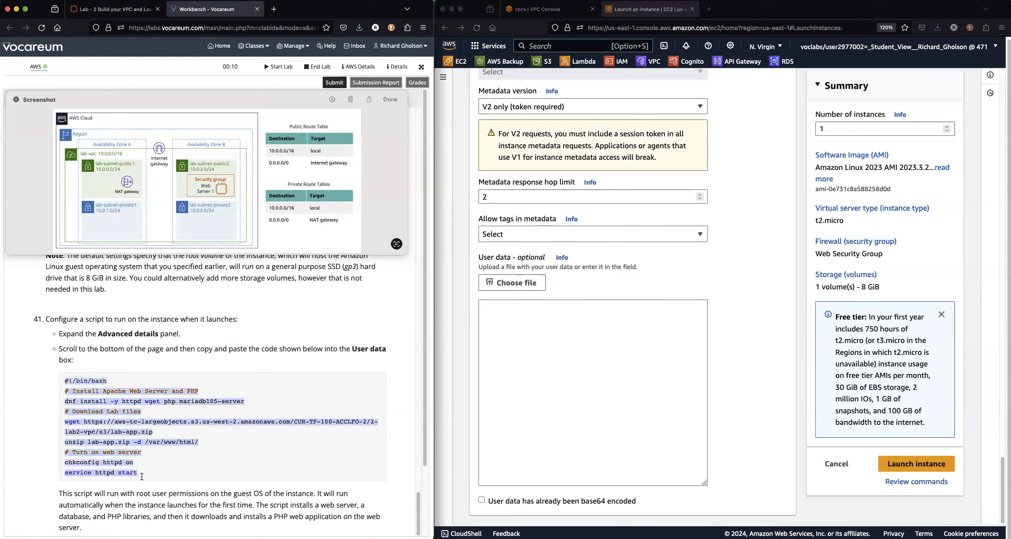
{"action": "right_click", "coordinate": [94, 379]}
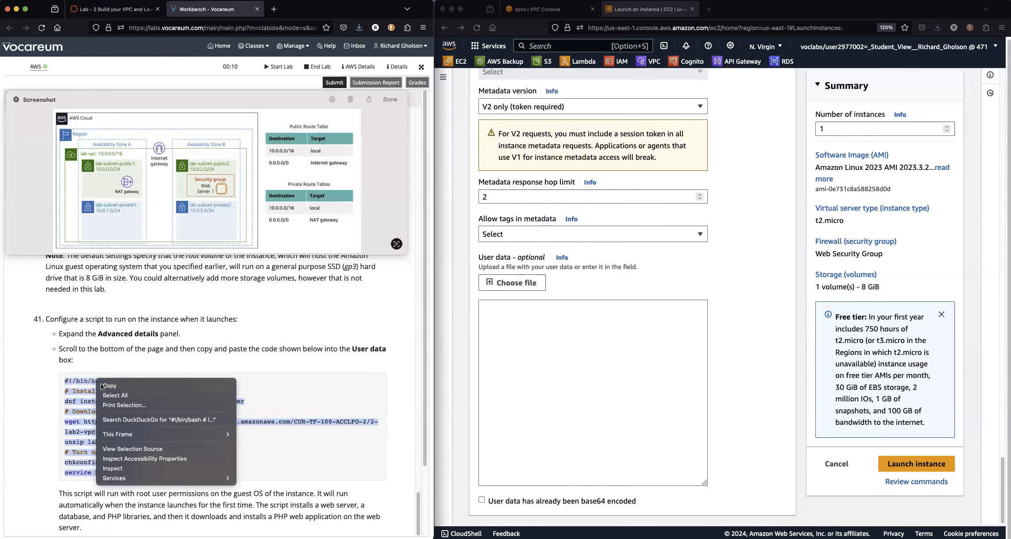
{"action": "left_click", "coordinate": [106, 385]}
{"action": "left_click", "coordinate": [509, 318]}
{"action": "right_click", "coordinate": [510, 319]}
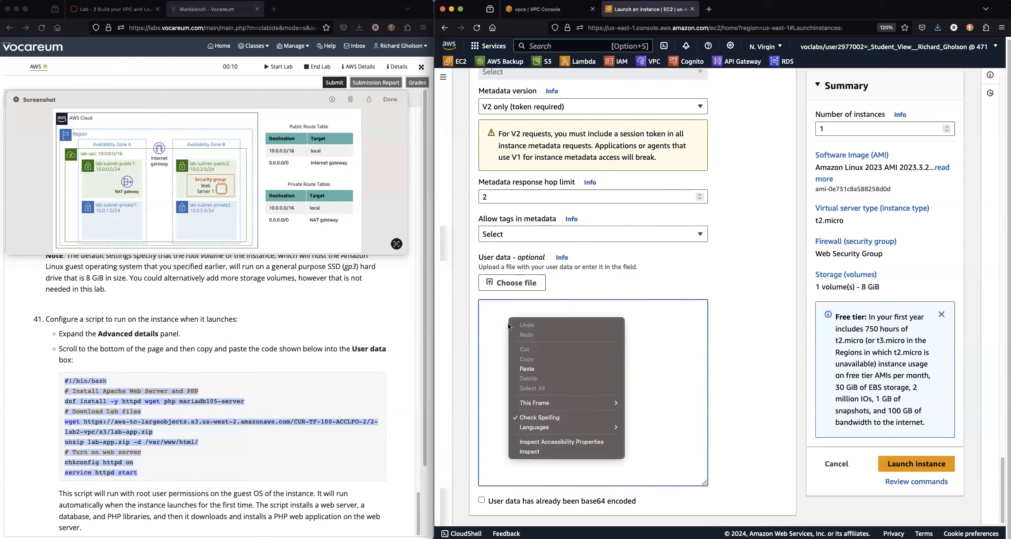
{"action": "left_click", "coordinate": [523, 369]}
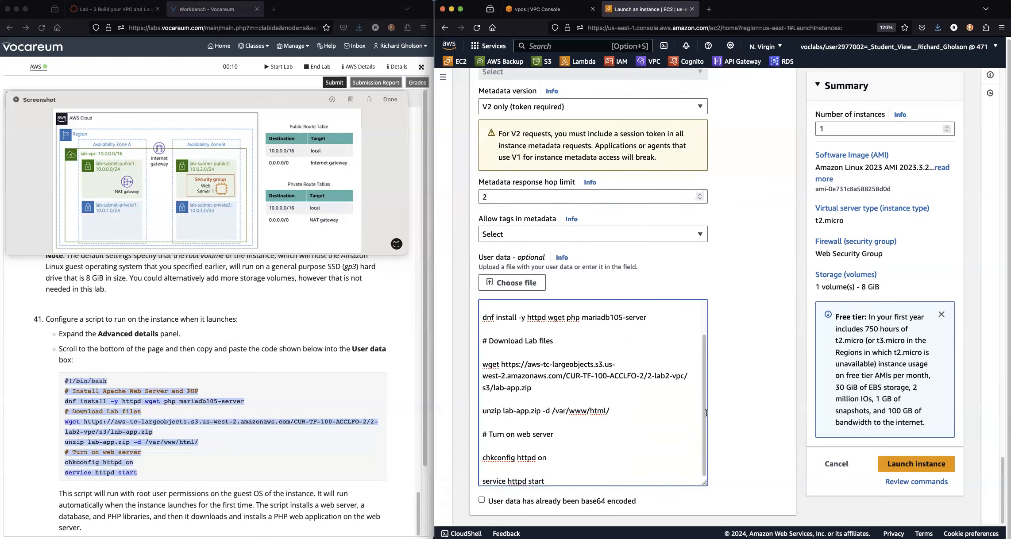
Compare the script in the User data field with the lab's script, from #!/bin/bash through service httpd start.
{"action": "scroll", "coordinate": [705, 417], "scroll_direction": "up", "scroll_amount": 2}
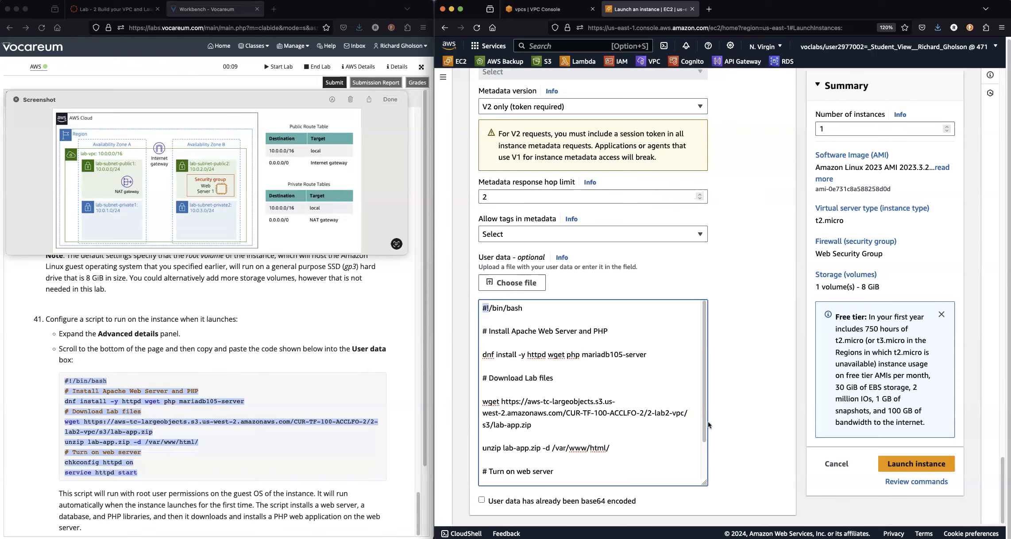
{"action": "left_click_drag", "start_coordinate": [704, 421], "coordinate": [707, 494]}
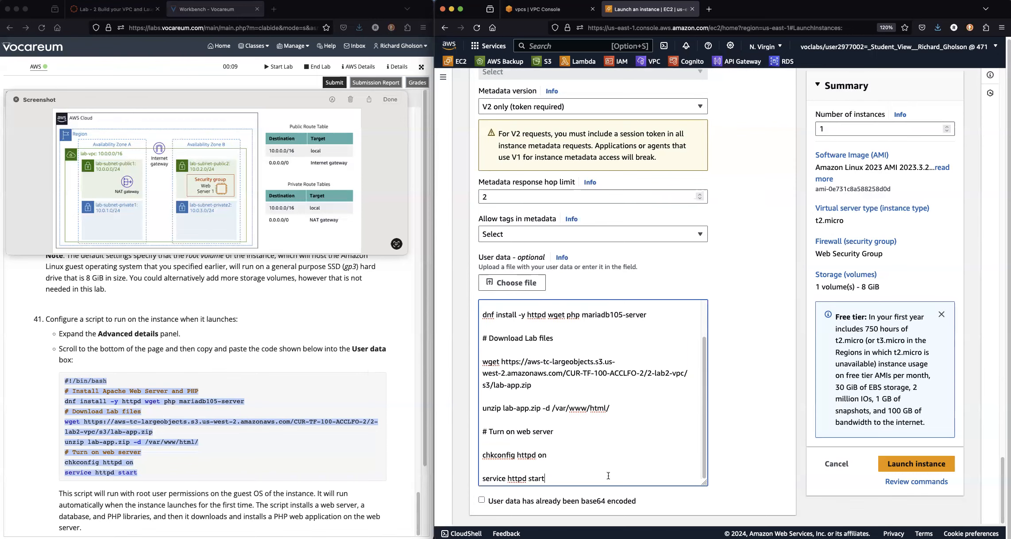
{"action": "left_click", "coordinate": [210, 464]}
{"action": "left_click", "coordinate": [147, 475]}
{"action": "scroll", "coordinate": [552, 430], "scroll_direction": "up", "scroll_amount": 2}
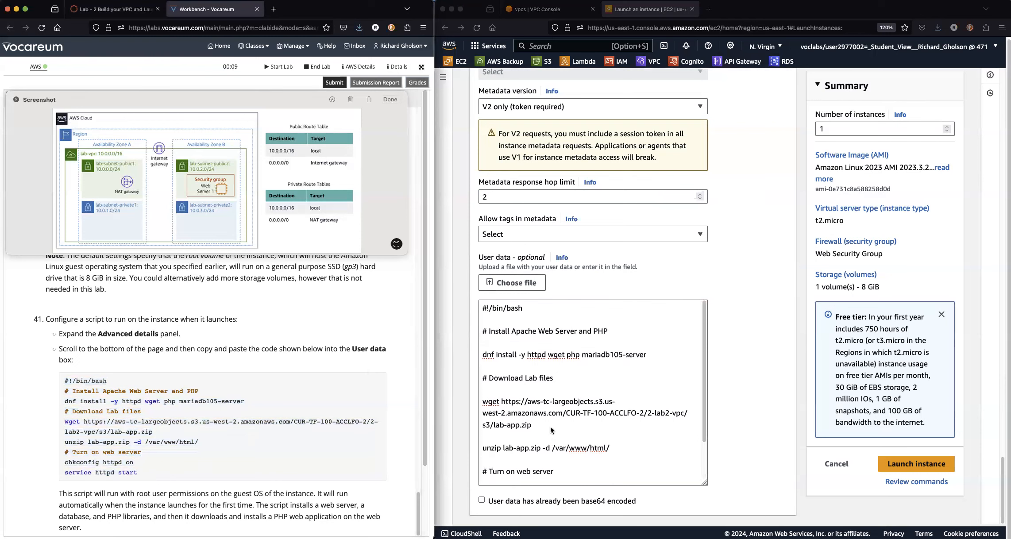
{"action": "scroll", "coordinate": [553, 433], "scroll_direction": "down", "scroll_amount": 2}
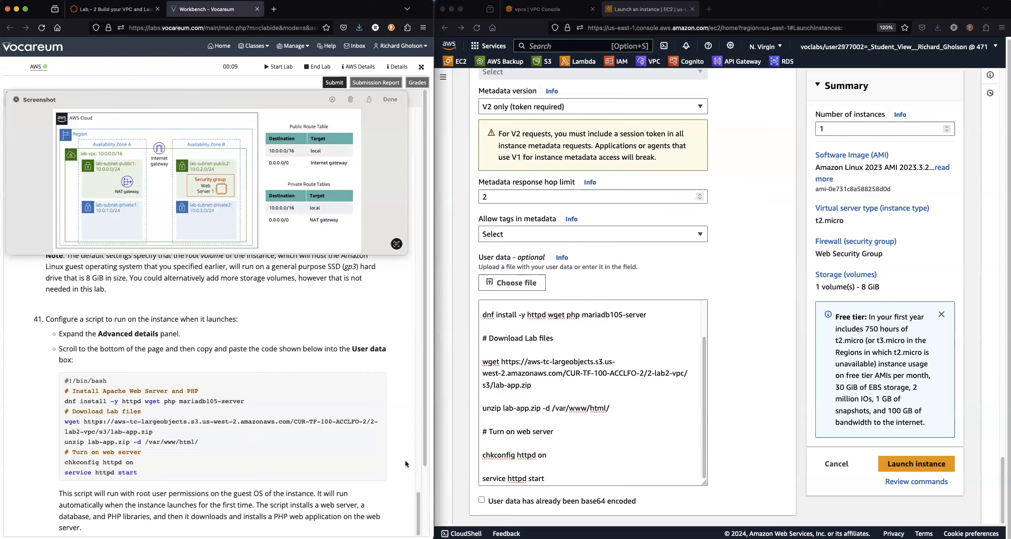
Read the lab's launch instructions in steps 42 to 44 and launch the configured instance.
{"action": "scroll", "coordinate": [303, 447], "scroll_direction": "down", "scroll_amount": 5}
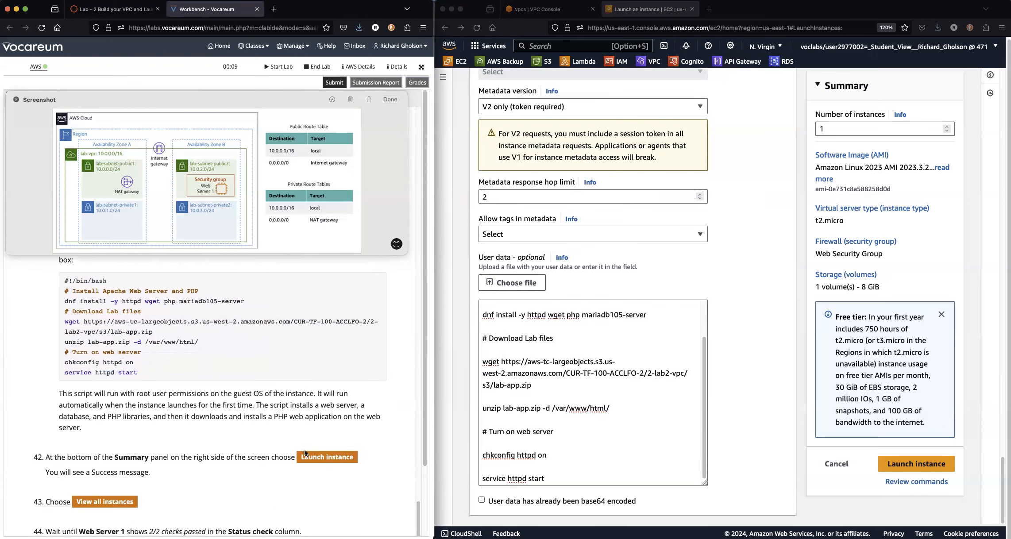
{"action": "scroll", "coordinate": [305, 454], "scroll_direction": "down", "scroll_amount": 1}
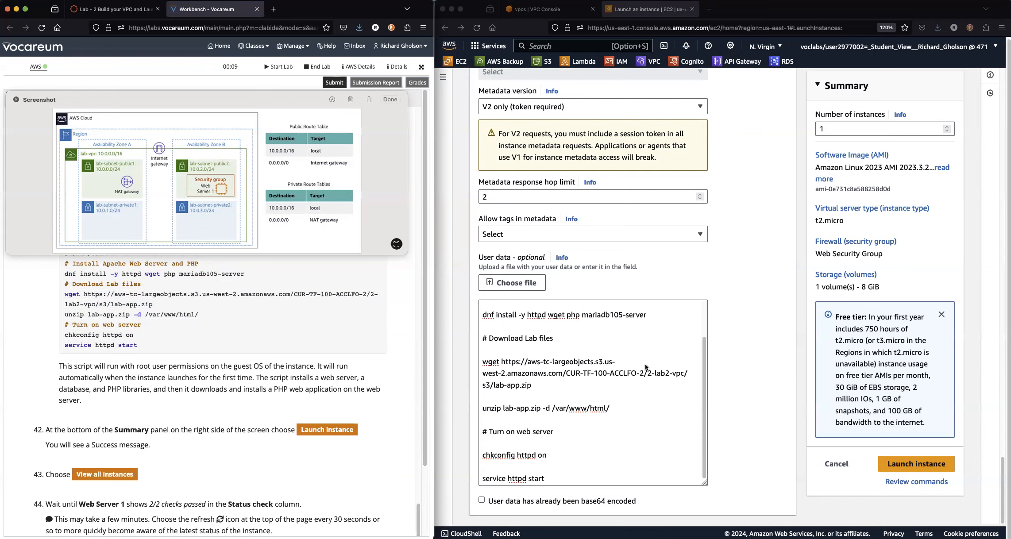
{"action": "scroll", "coordinate": [907, 377], "scroll_direction": "up", "scroll_amount": 3}
{"action": "scroll", "coordinate": [950, 337], "scroll_direction": "up", "scroll_amount": 5}
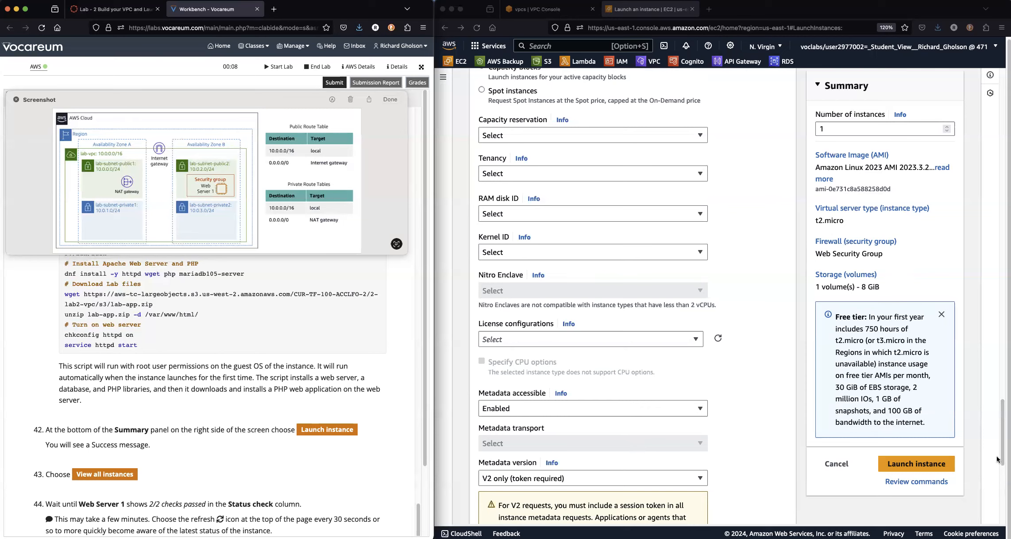
{"action": "left_click", "coordinate": [862, 478]}
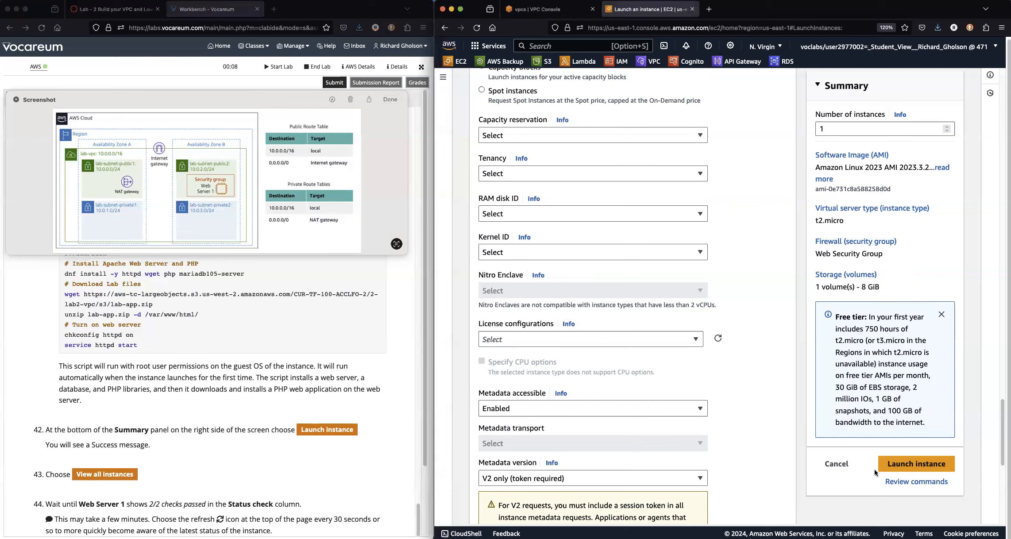
{"action": "left_click", "coordinate": [902, 464]}
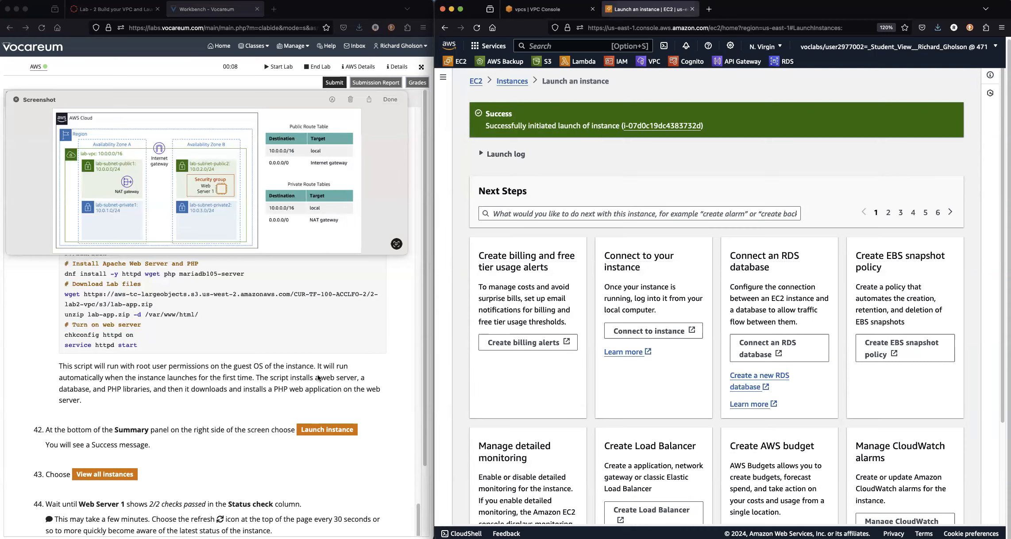
Read lab steps 43 to 47, open the list of all EC2 instances and refresh it.
{"action": "scroll", "coordinate": [319, 378], "scroll_direction": "down", "scroll_amount": 3}
{"action": "scroll", "coordinate": [319, 379], "scroll_direction": "down", "scroll_amount": 1}
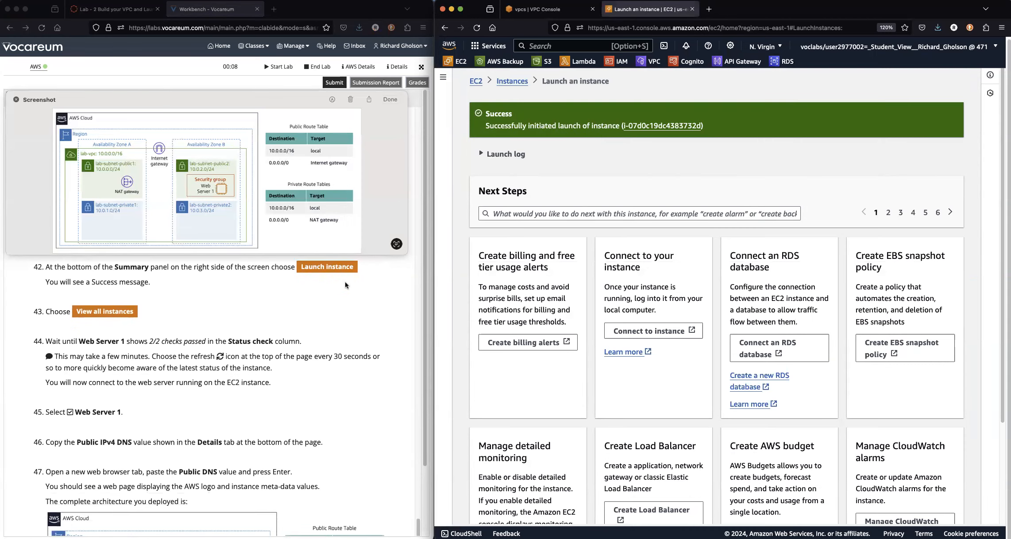
{"action": "scroll", "coordinate": [818, 359], "scroll_direction": "down", "scroll_amount": 1}
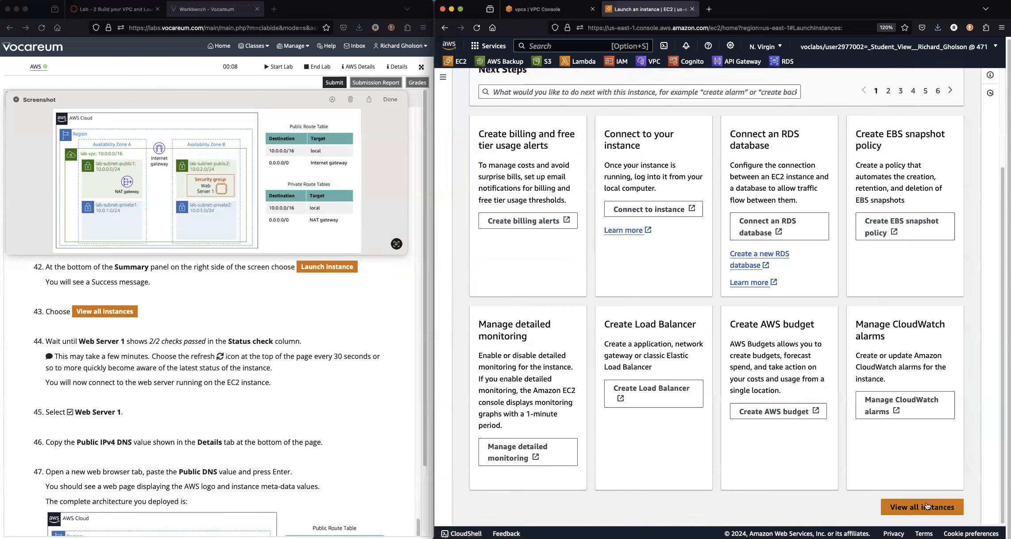
{"action": "left_click", "coordinate": [922, 506]}
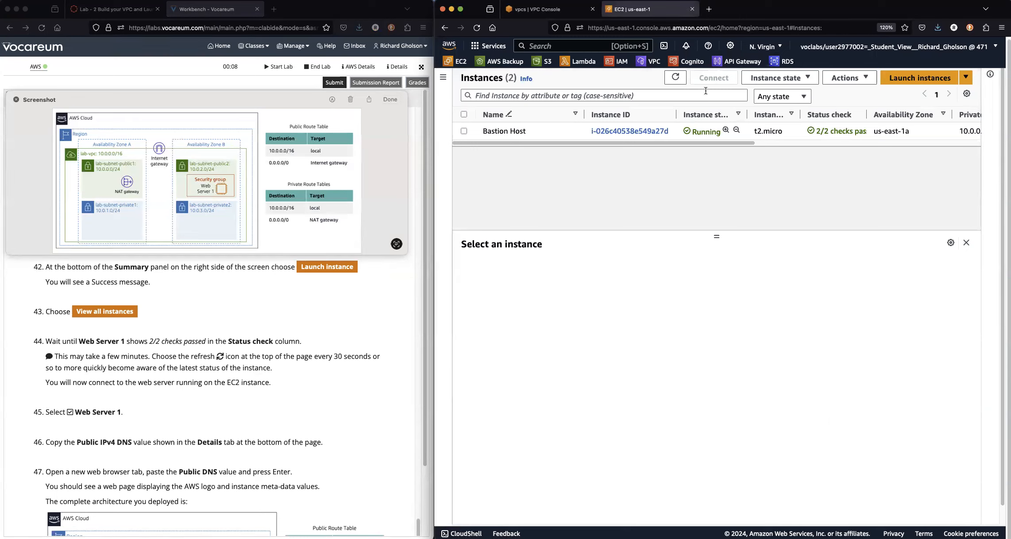
{"action": "left_click", "coordinate": [675, 78]}
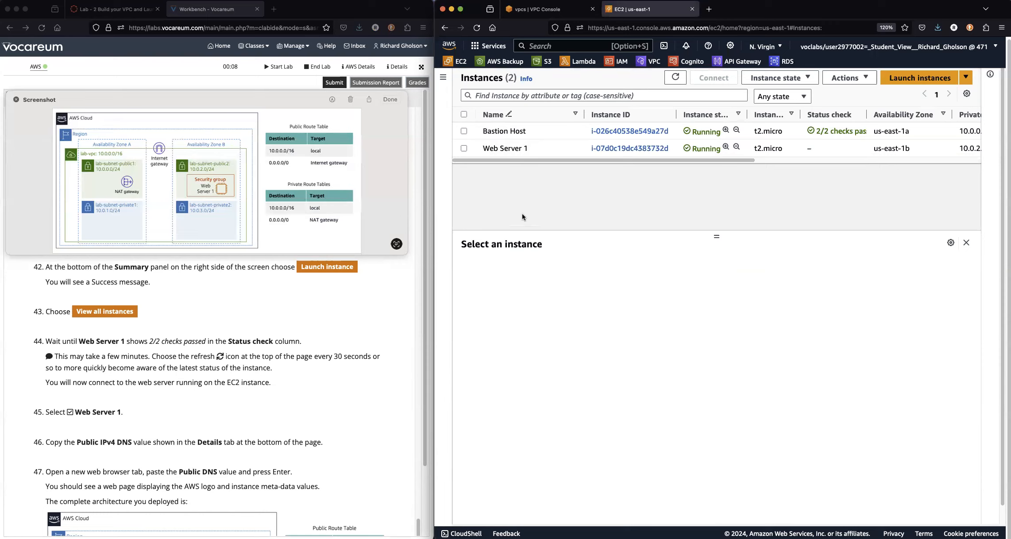
Select the Web Server 1 instance, enlarge its details pane and examine its status checks and alarms.
{"action": "left_click", "coordinate": [464, 148]}
{"action": "left_click_drag", "start_coordinate": [716, 237], "coordinate": [715, 183]}
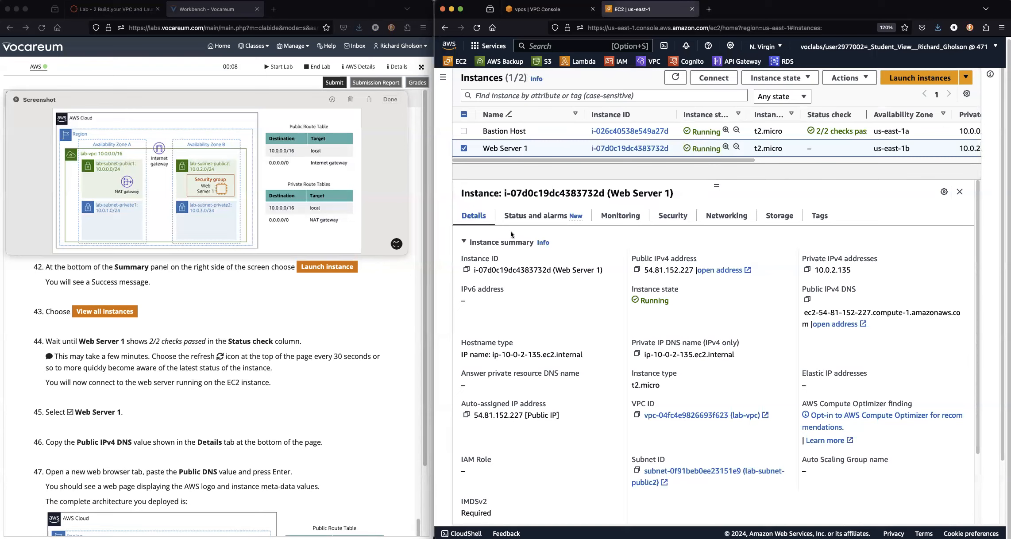
{"action": "left_click", "coordinate": [555, 222]}
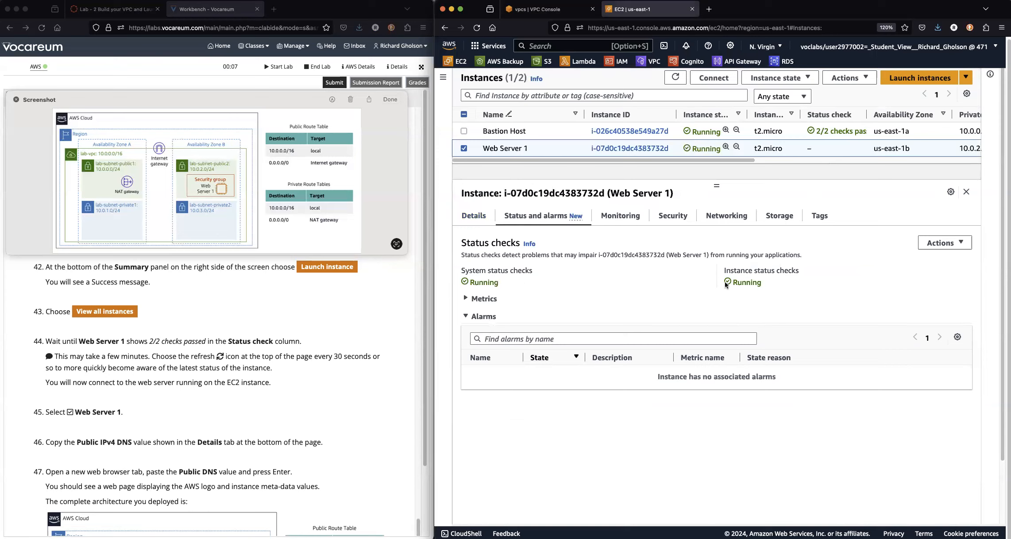
Refresh the instance list, copy Web Server 1's public IPv4 address and open it in a new browser tab.
{"action": "left_click", "coordinate": [674, 80]}
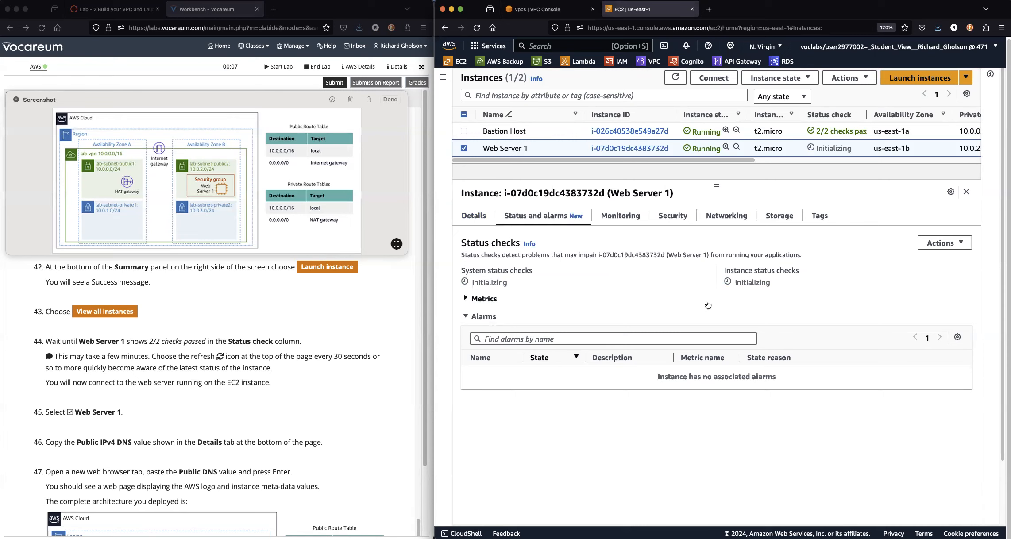
{"action": "left_click", "coordinate": [467, 217]}
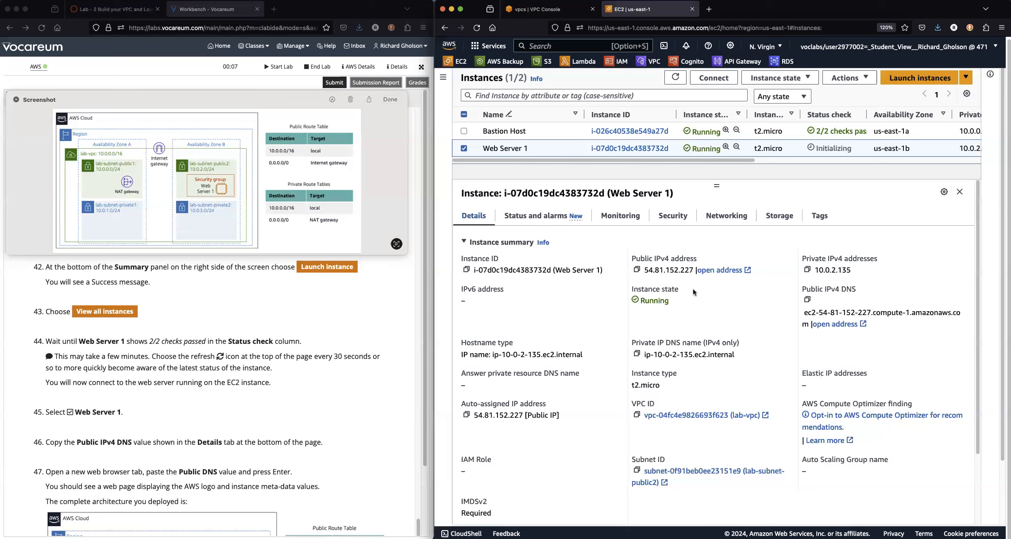
{"action": "left_click", "coordinate": [637, 271]}
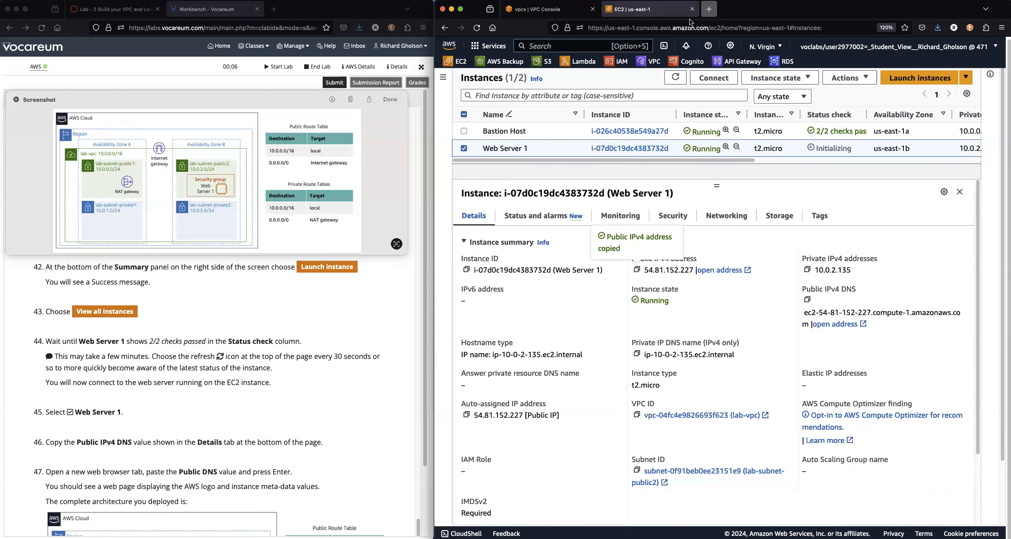
{"action": "left_click", "coordinate": [709, 9]}
{"action": "right_click", "coordinate": [685, 25]}
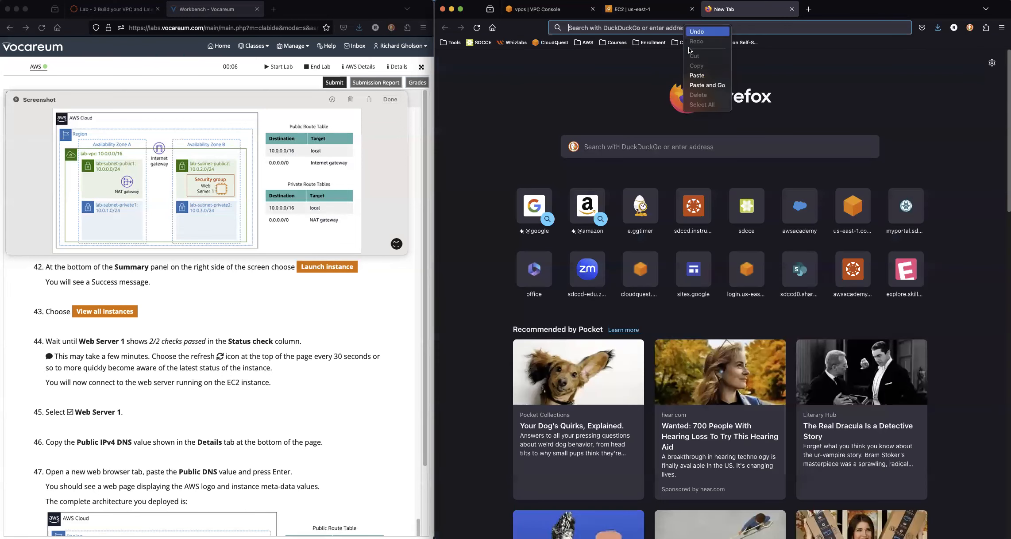
{"action": "left_click", "coordinate": [697, 85]}
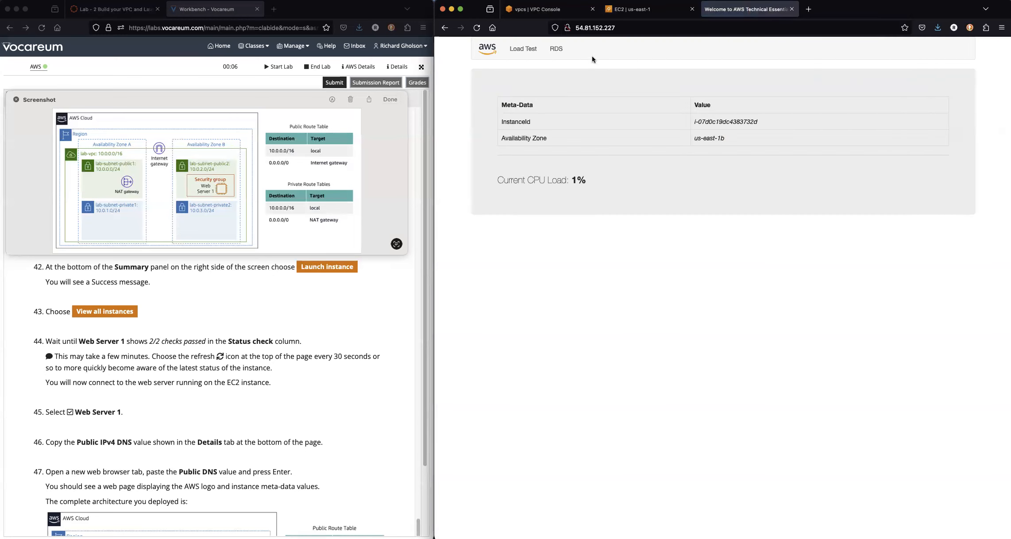
Return to the EC2 console, refresh the instances and check Web Server 1's status checks alongside its web page.
{"action": "left_click", "coordinate": [628, 11]}
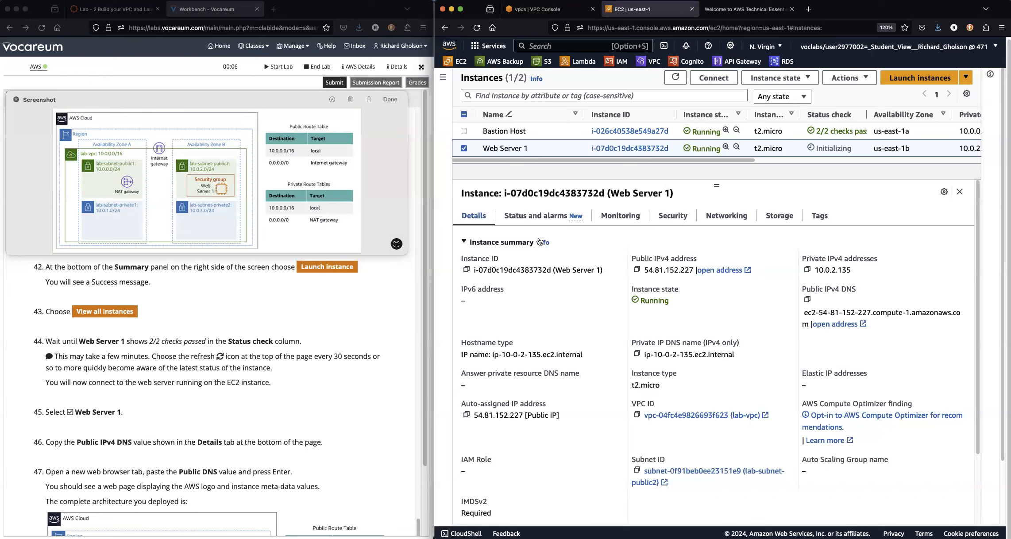
{"action": "left_click", "coordinate": [567, 224]}
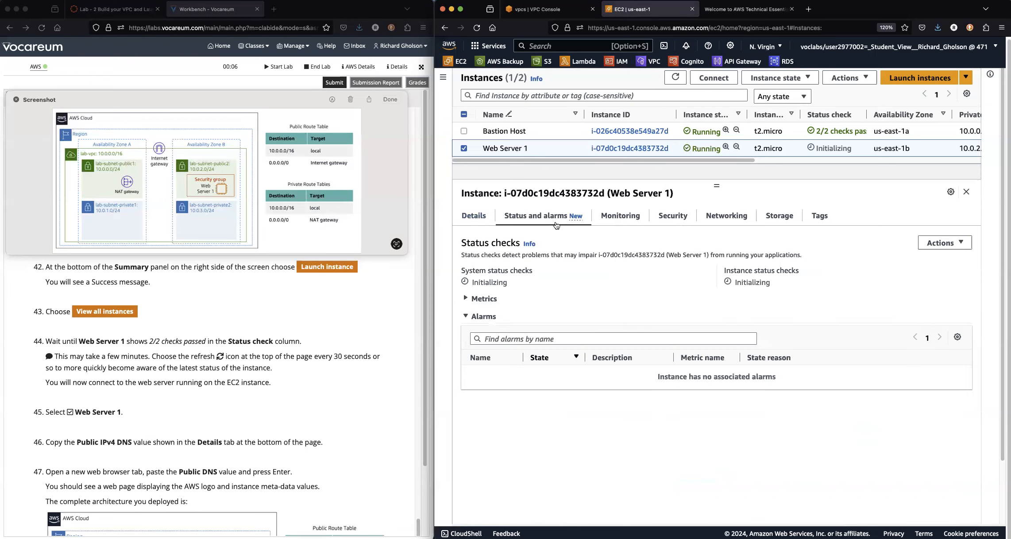
{"action": "left_click", "coordinate": [676, 79]}
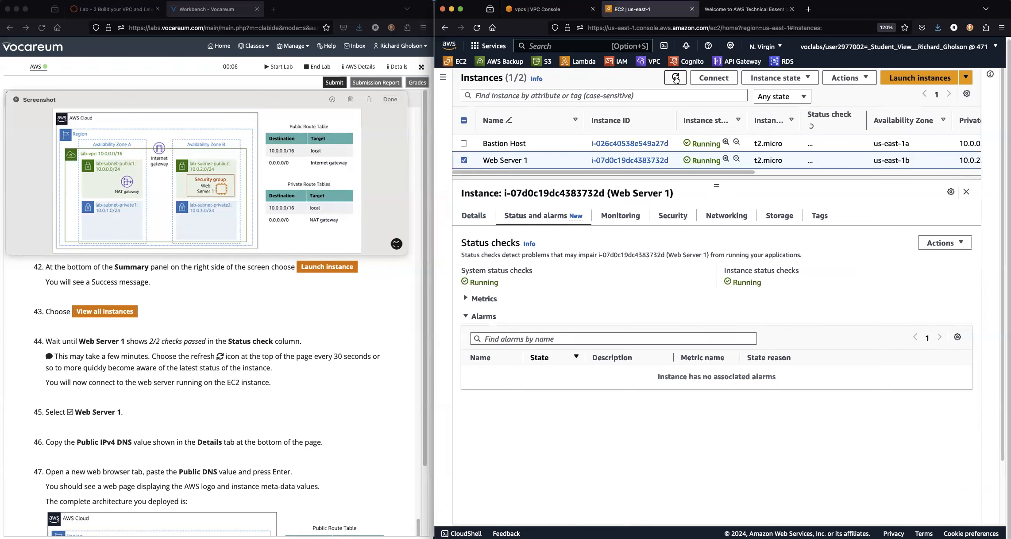
{"action": "left_click", "coordinate": [677, 79]}
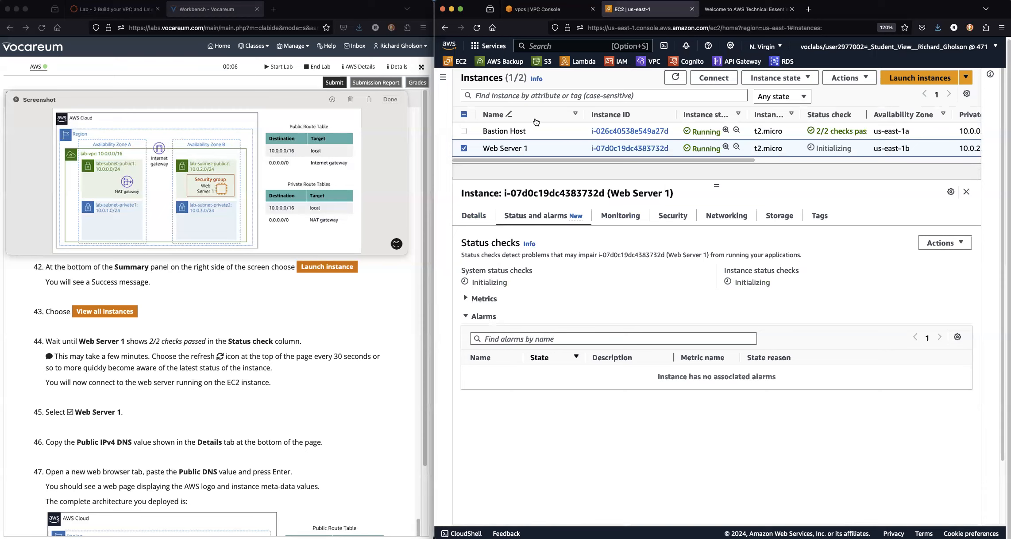
{"action": "left_click", "coordinate": [738, 12]}
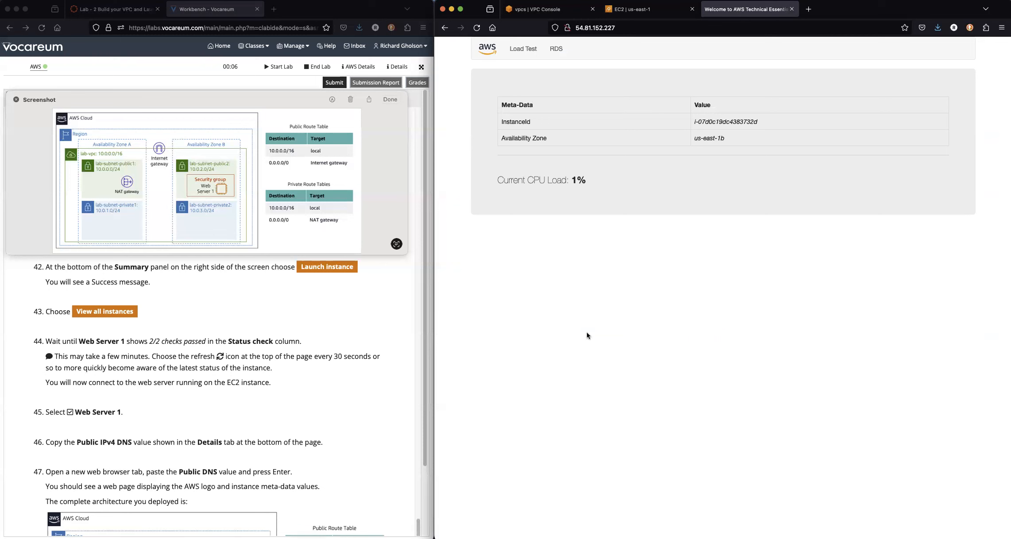
{"action": "left_click", "coordinate": [621, 13]}
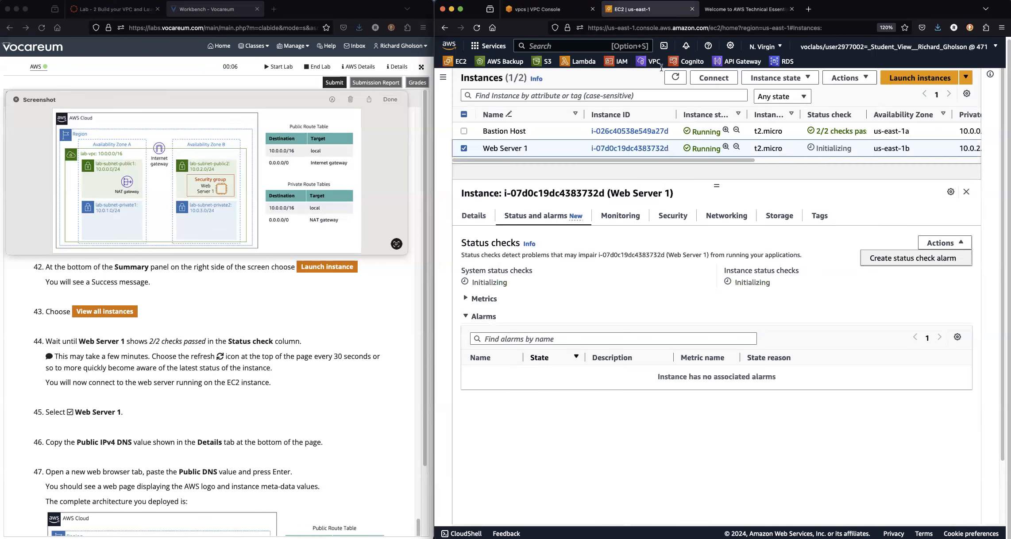
Copy the Public IPv4 DNS value from Web Server 1's details and visit it in a new browser tab.
{"action": "left_click", "coordinate": [475, 216]}
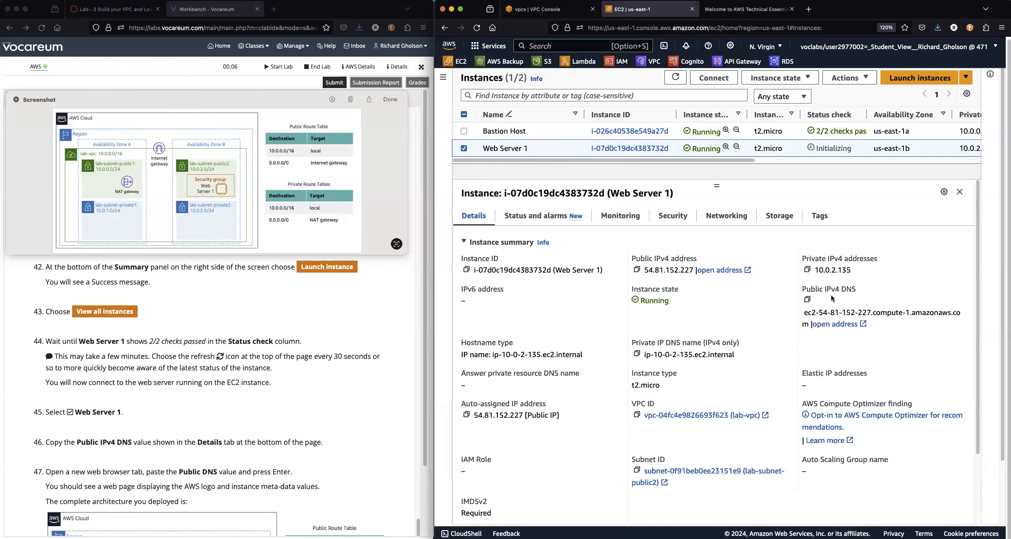
{"action": "left_click", "coordinate": [808, 301]}
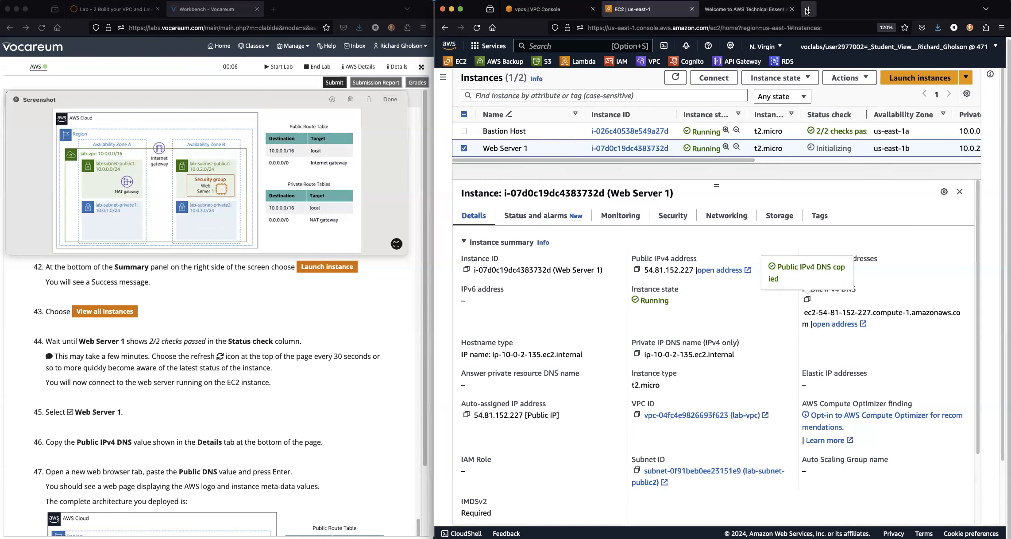
{"action": "key", "text": "super+t"}
{"action": "right_click", "coordinate": [727, 28]}
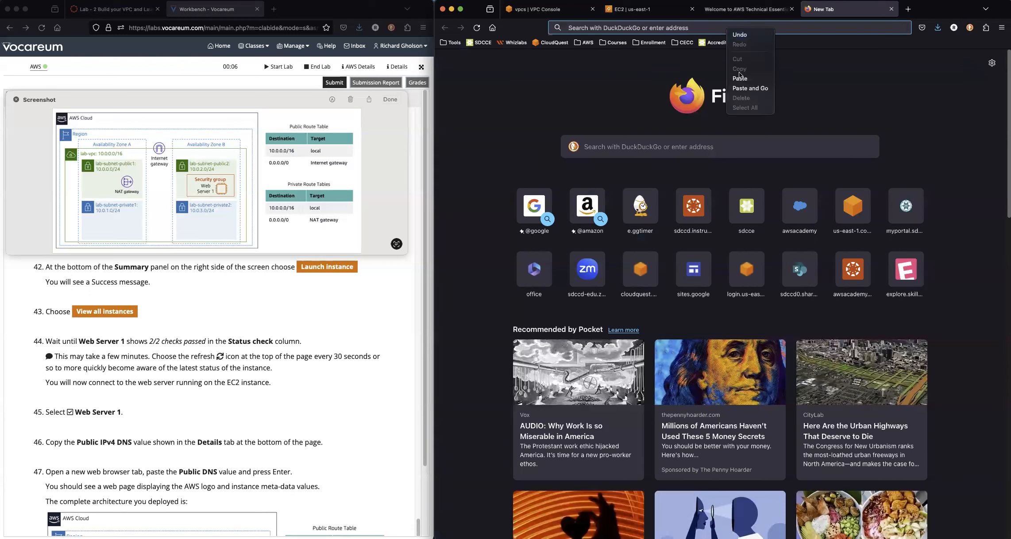
{"action": "left_click", "coordinate": [741, 83]}
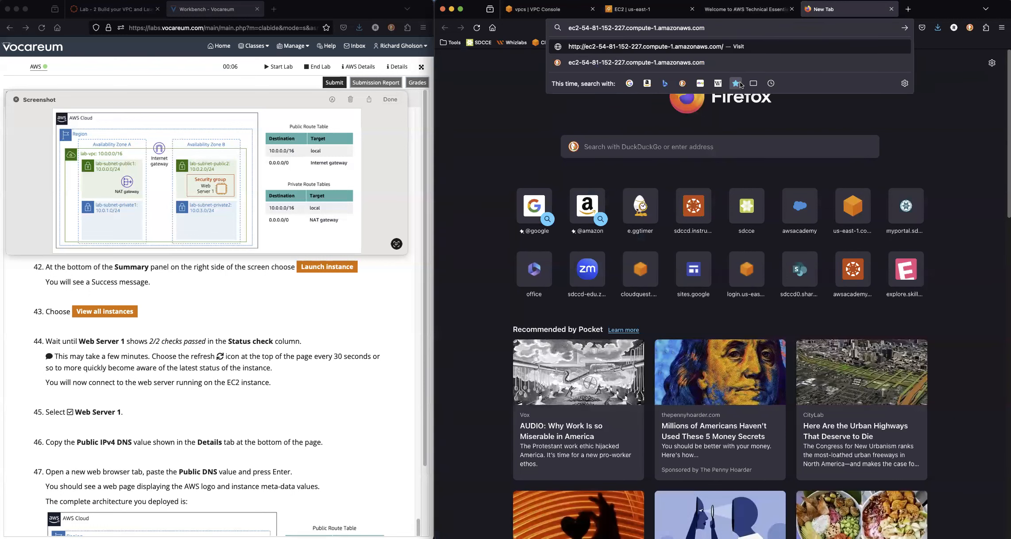
{"action": "left_click", "coordinate": [592, 48]}
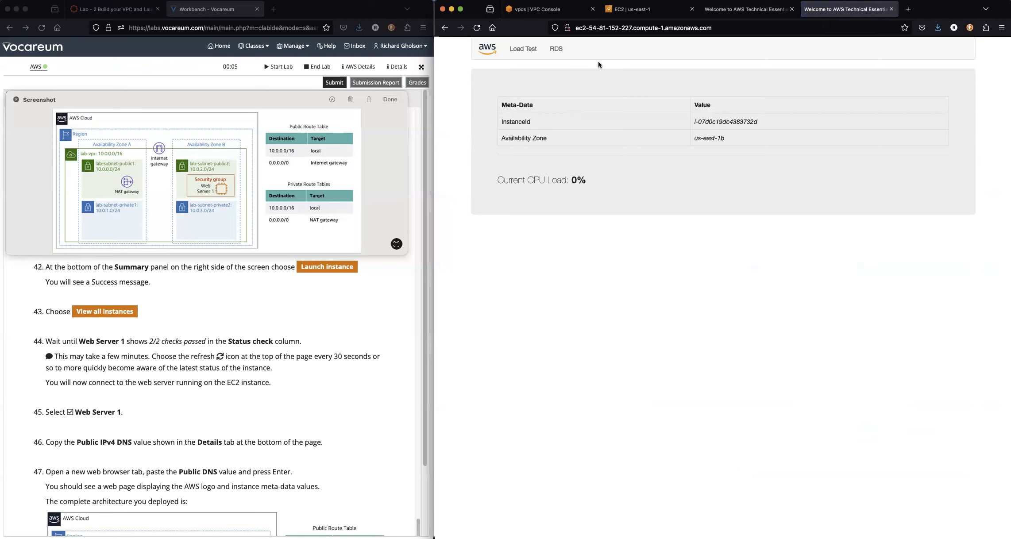
In the VPC console, open the security groups and examine the inbound rules of Web Security Group.
{"action": "left_click", "coordinate": [545, 9]}
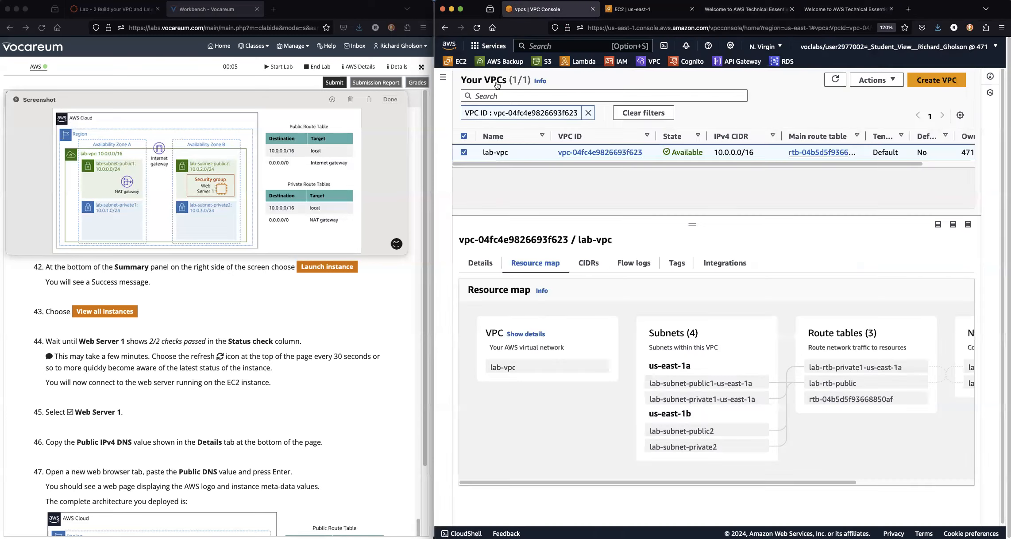
{"action": "left_click", "coordinate": [443, 78]}
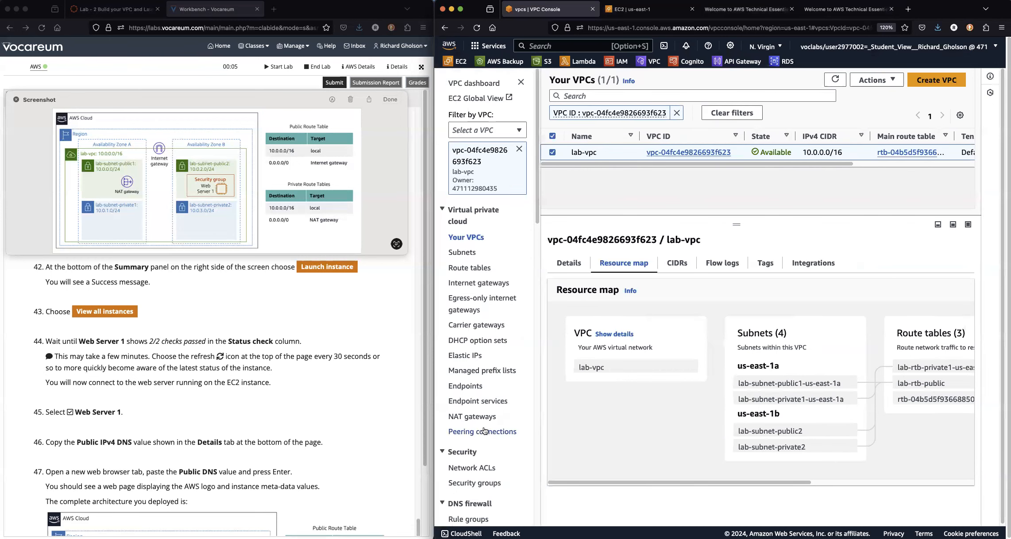
{"action": "left_click", "coordinate": [473, 484]}
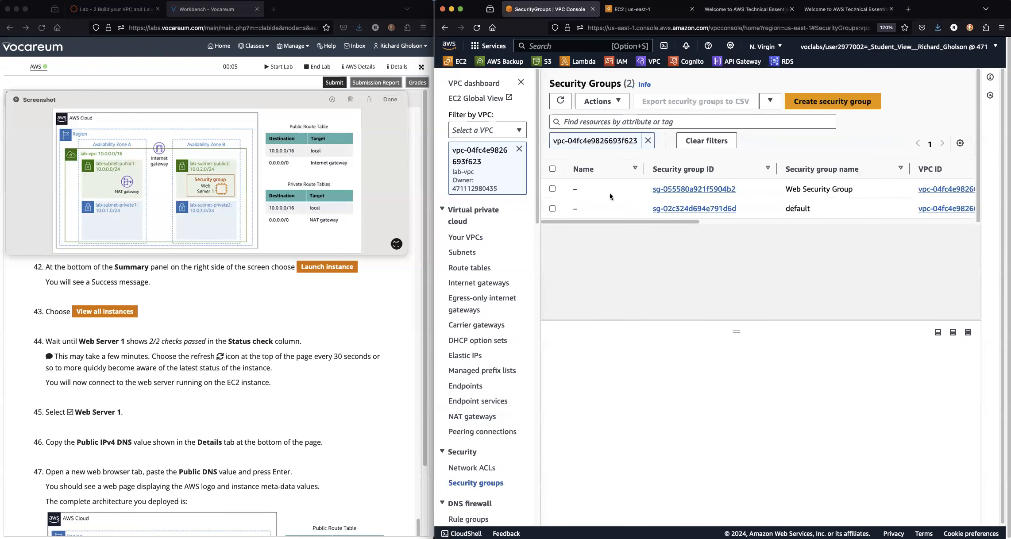
{"action": "left_click", "coordinate": [552, 189]}
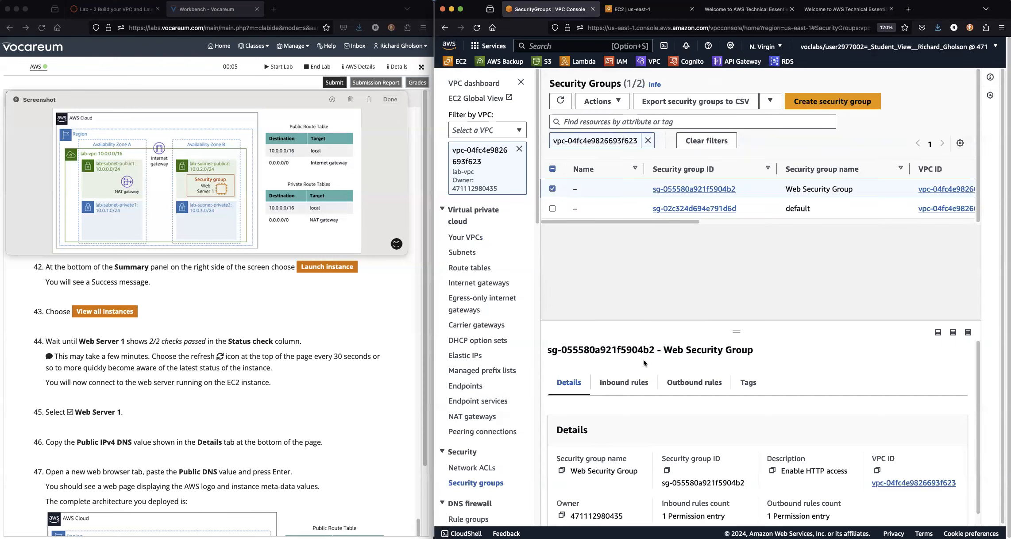
{"action": "left_click", "coordinate": [637, 384]}
{"action": "left_click_drag", "start_coordinate": [736, 331], "coordinate": [734, 227]}
{"action": "left_click_drag", "start_coordinate": [742, 410], "coordinate": [666, 407]}
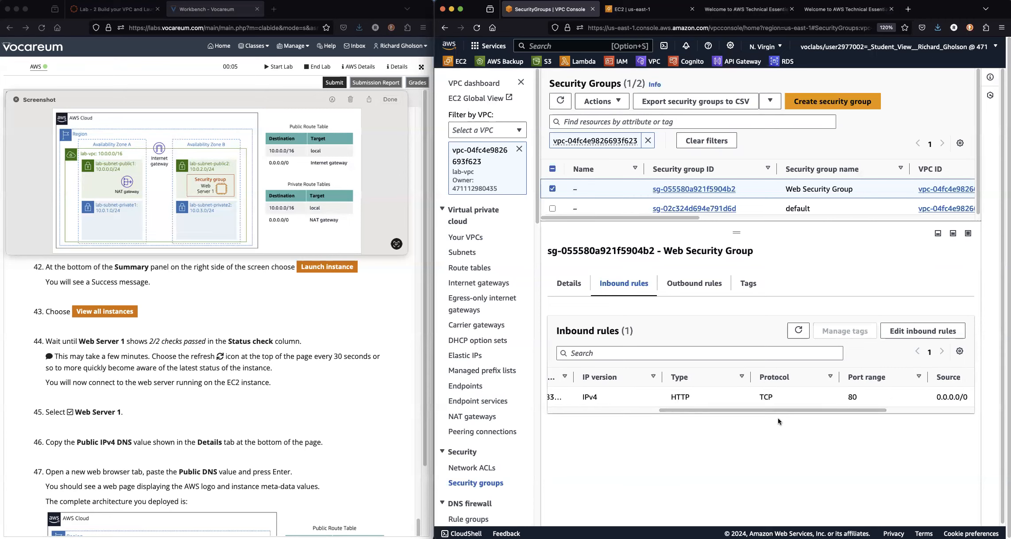
Try to open Web Server 1's public IPv4 DNS over HTTPS with its open address link in the EC2 console.
{"action": "left_click", "coordinate": [643, 9]}
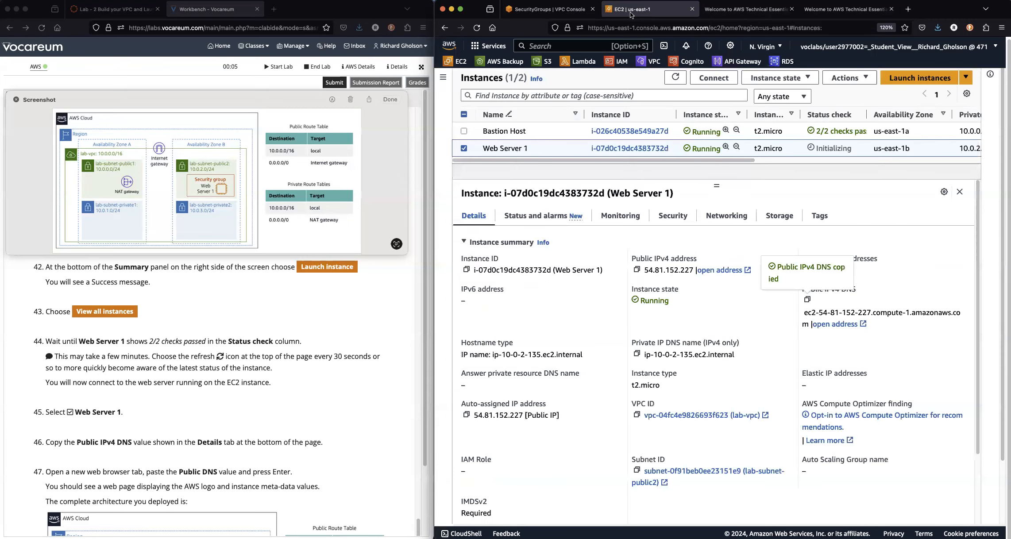
{"action": "left_click", "coordinate": [828, 327]}
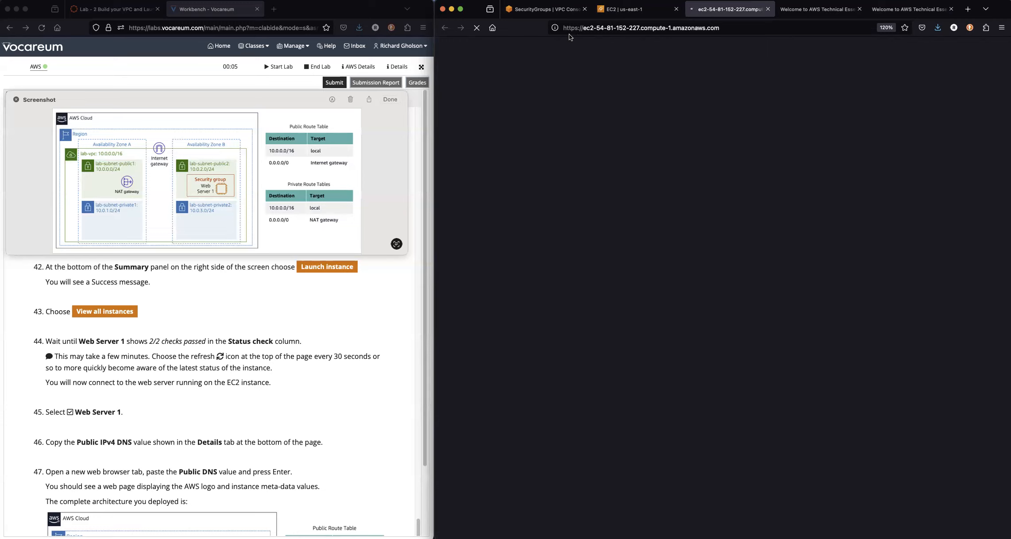
Inspect the connection security and page info of the web page at 54.81.152.227, and return to the HTTPS page.
{"action": "left_click", "coordinate": [809, 9]}
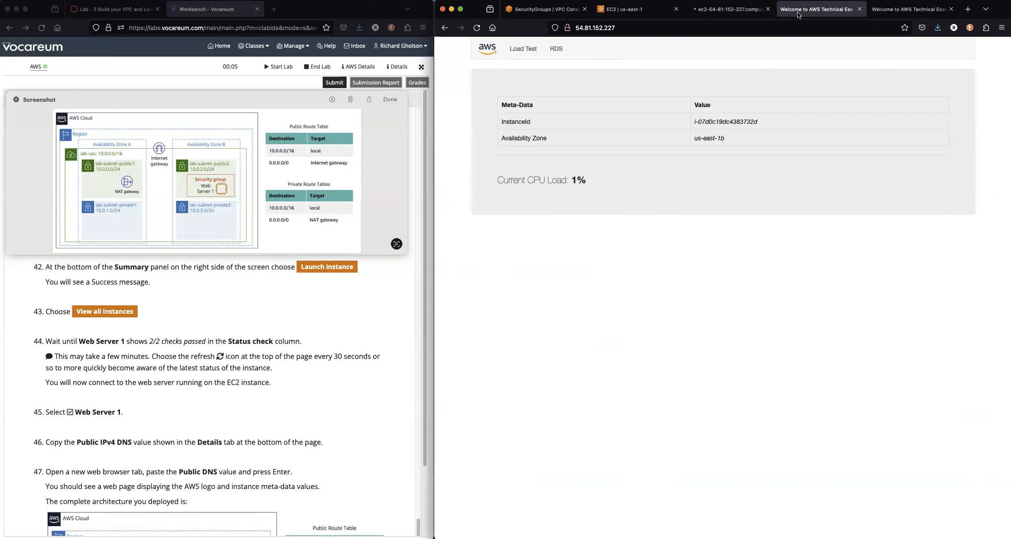
{"action": "left_click", "coordinate": [567, 28]}
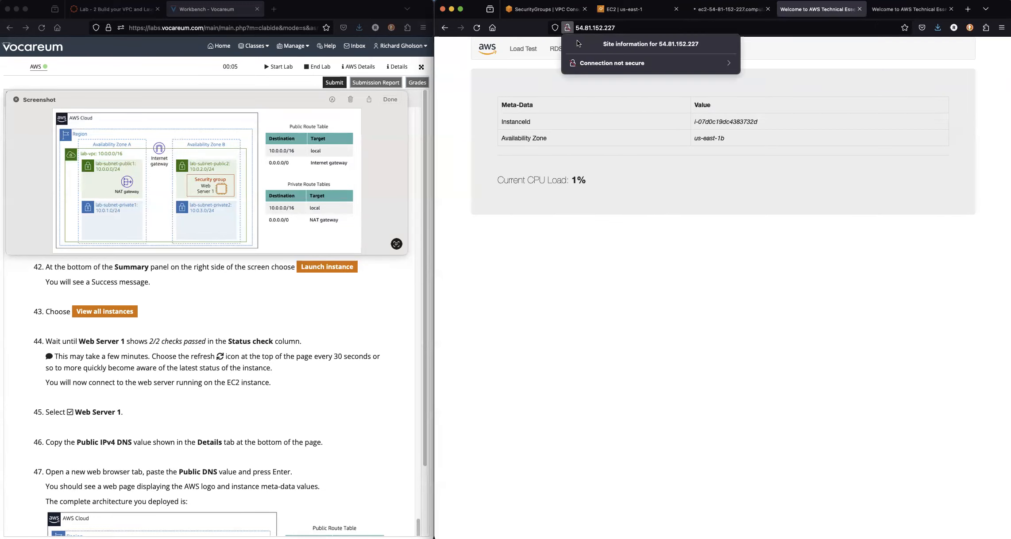
{"action": "left_click", "coordinate": [630, 63]}
{"action": "left_click", "coordinate": [614, 107]}
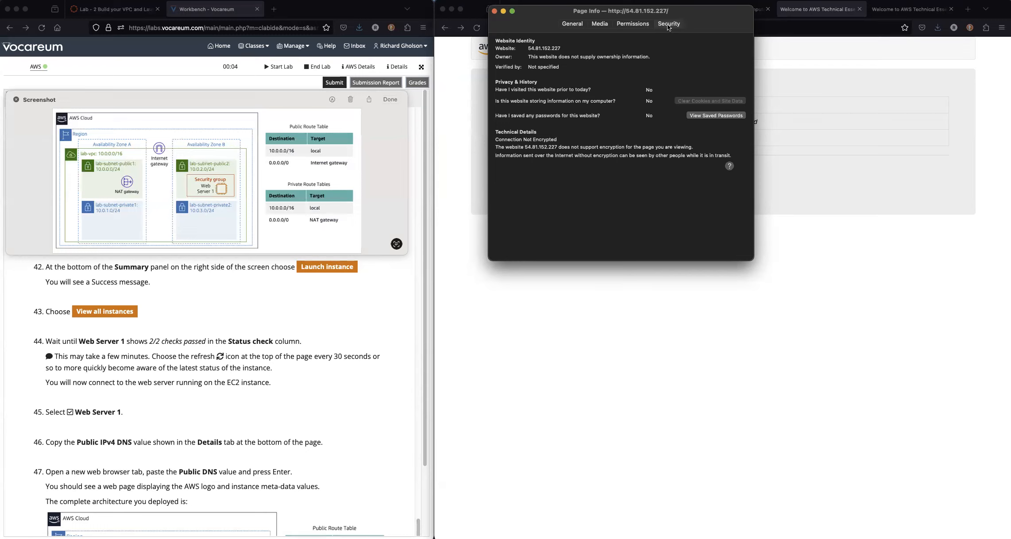
{"action": "left_click", "coordinate": [495, 12]}
{"action": "left_click", "coordinate": [718, 9]}
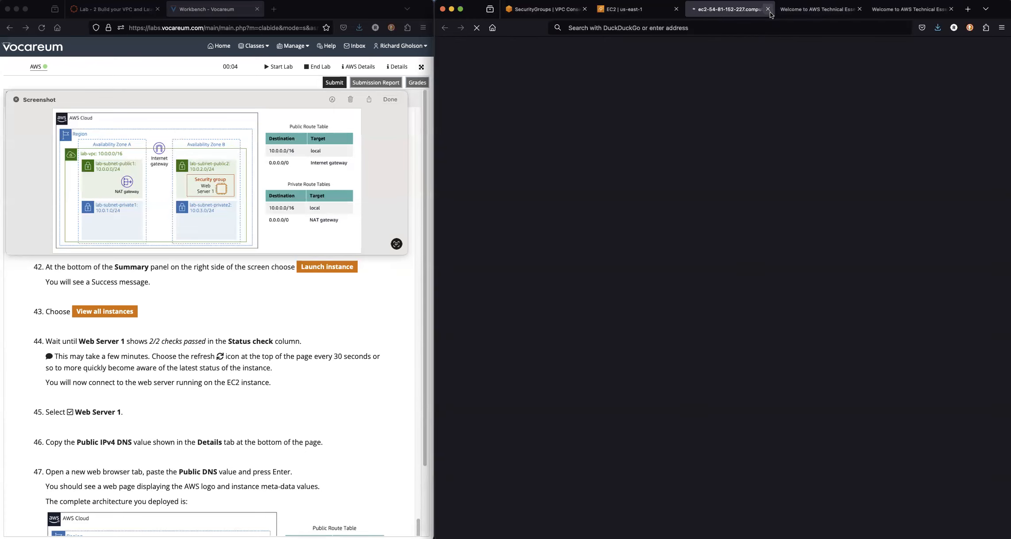
Copy Web Server 1's private IPv4 address 10.0.2.135 and try to open it in a new browser tab.
{"action": "left_click", "coordinate": [635, 12]}
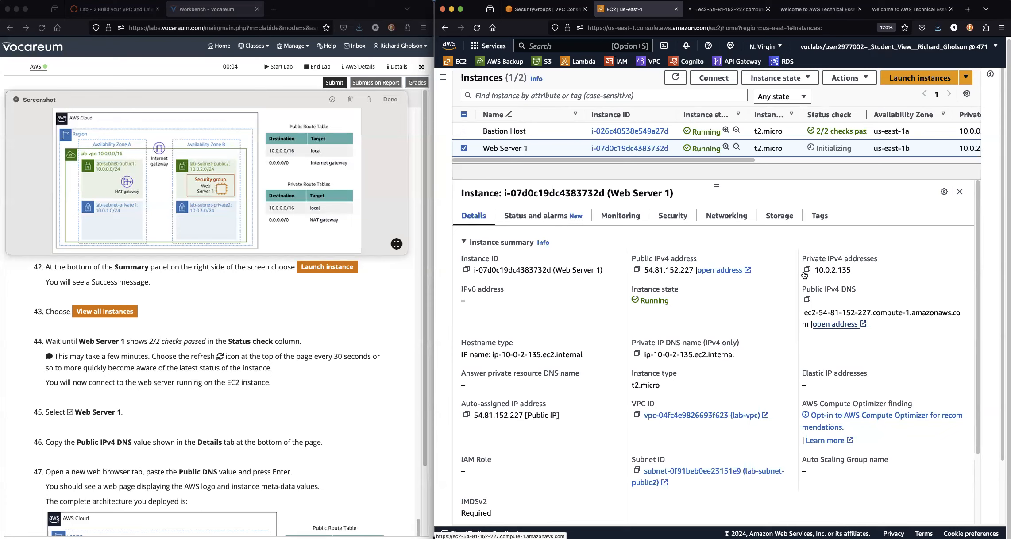
{"action": "left_click", "coordinate": [638, 270]}
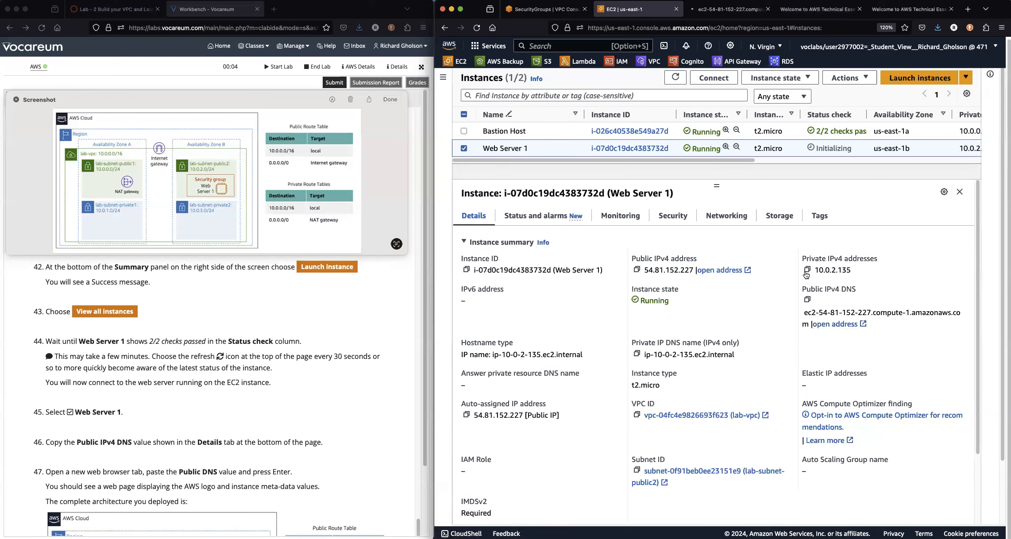
{"action": "left_click", "coordinate": [807, 299]}
{"action": "left_click", "coordinate": [969, 9]}
{"action": "right_click", "coordinate": [823, 28]}
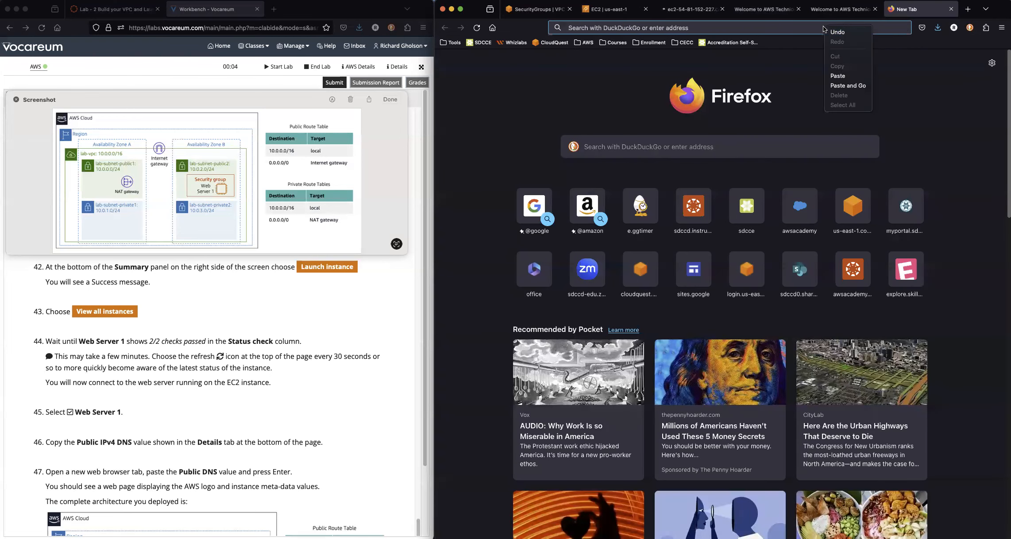
{"action": "left_click", "coordinate": [846, 87]}
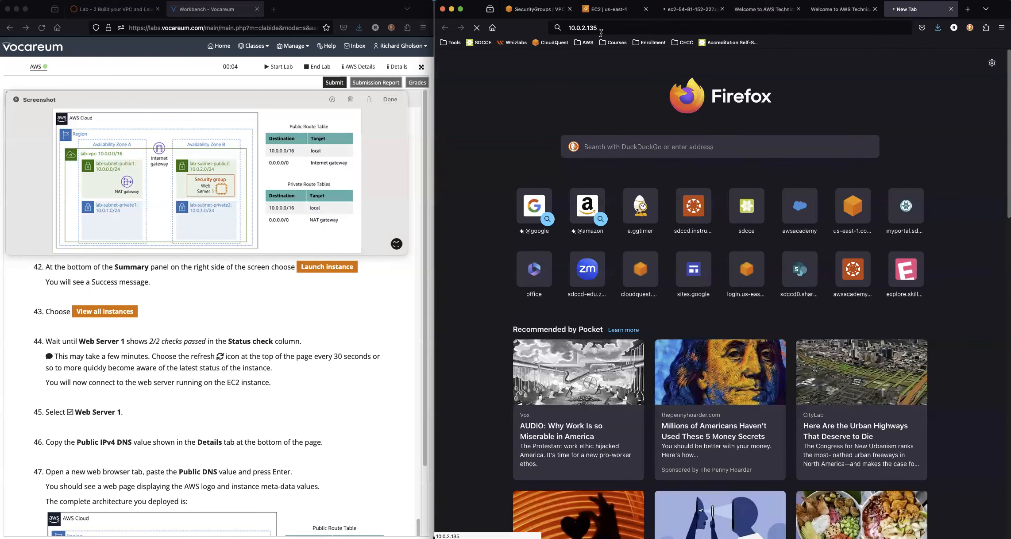
Read the lab's final architecture diagram and the submission instructions in steps 48 to 50.
{"action": "left_click", "coordinate": [245, 391]}
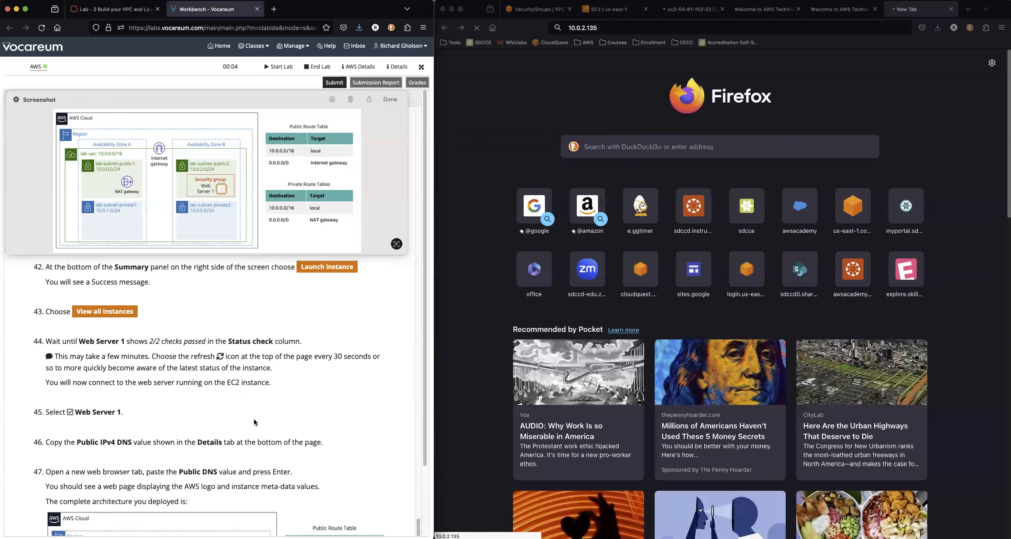
{"action": "scroll", "coordinate": [255, 423], "scroll_direction": "down", "scroll_amount": 5}
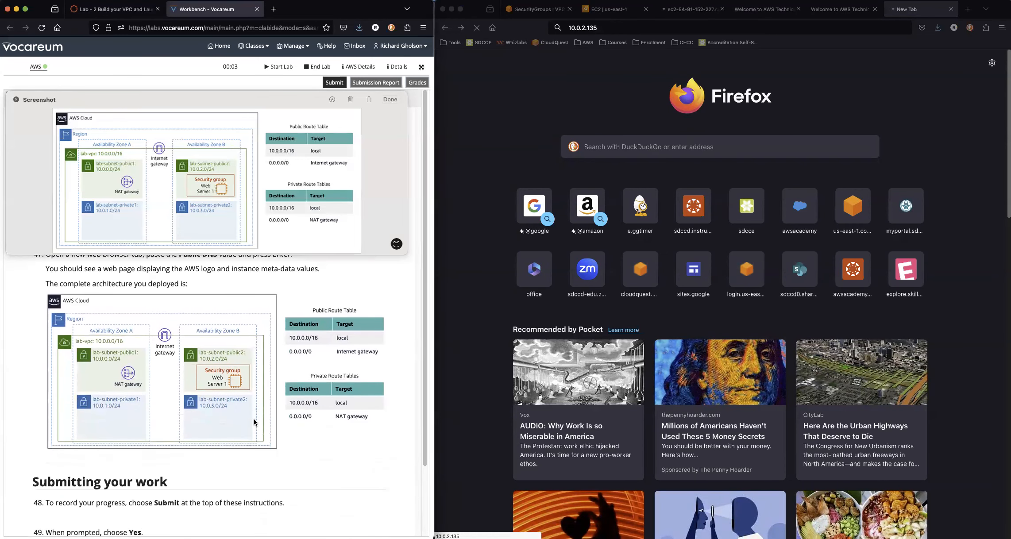
{"action": "scroll", "coordinate": [255, 423], "scroll_direction": "down", "scroll_amount": 4}
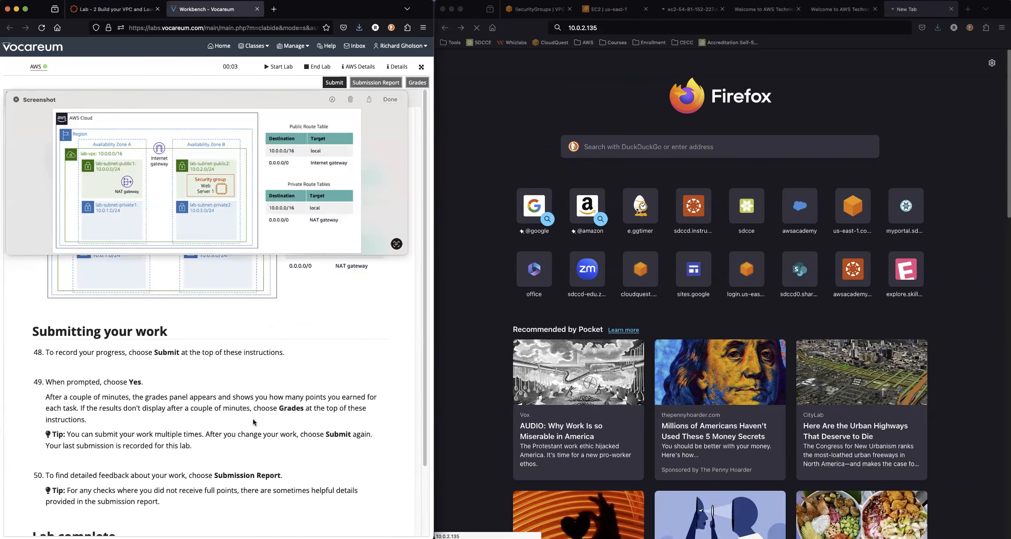
{"action": "scroll", "coordinate": [255, 422], "scroll_direction": "down", "scroll_amount": 1}
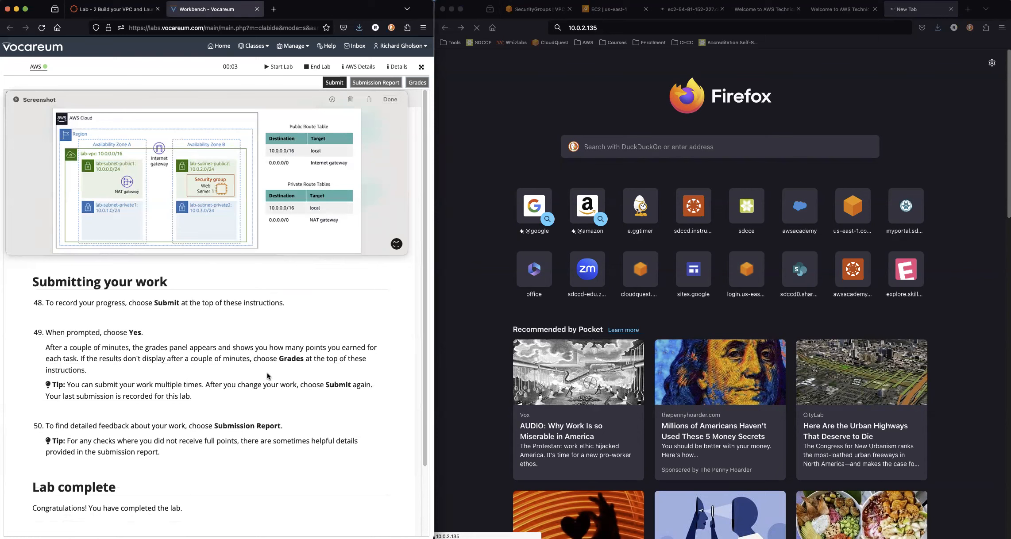